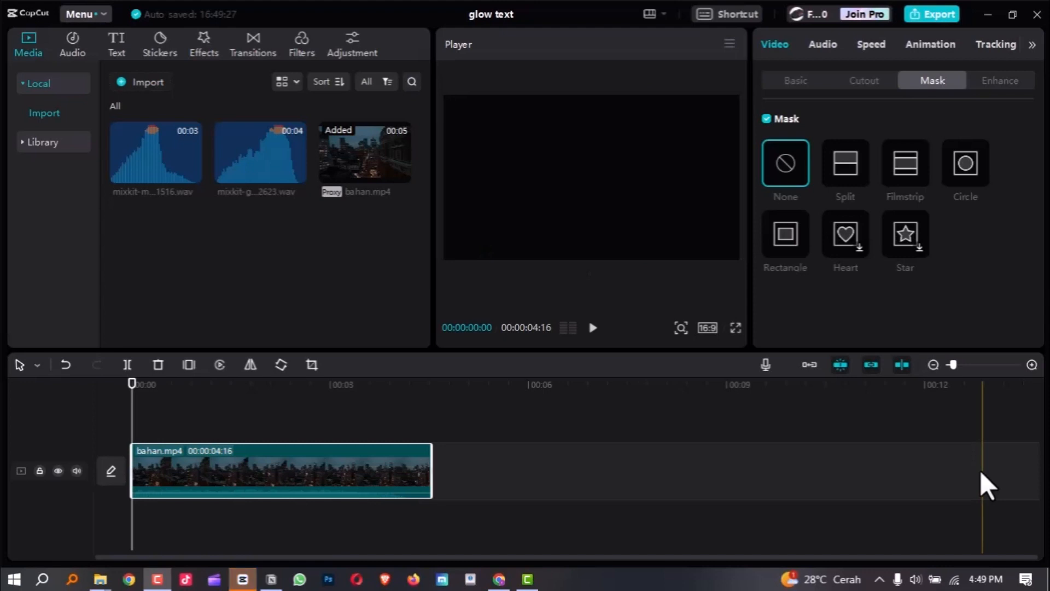
drag(183, 396, 216, 402)
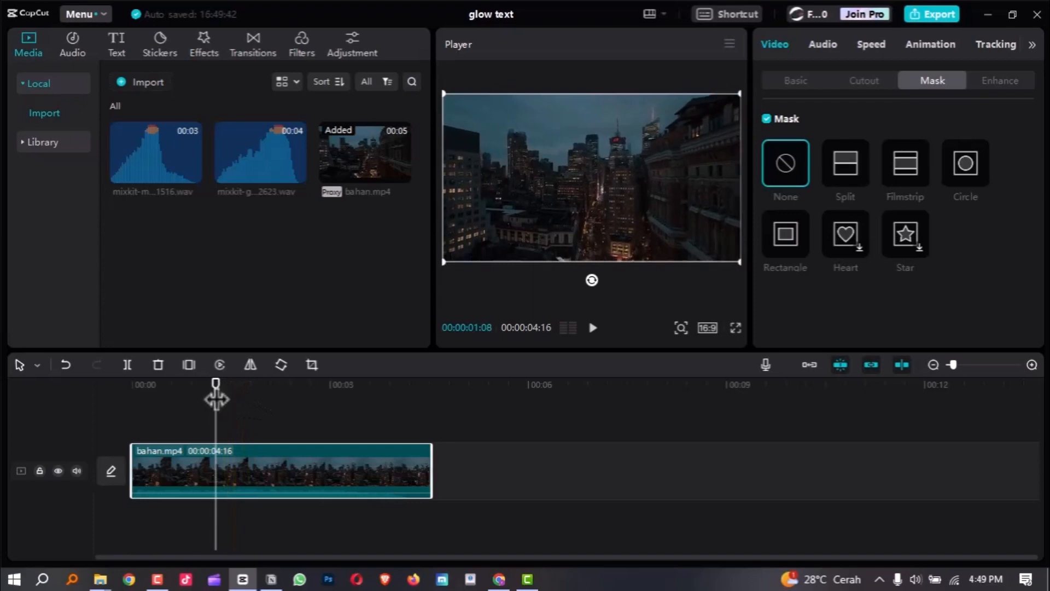
drag(216, 400, 134, 471)
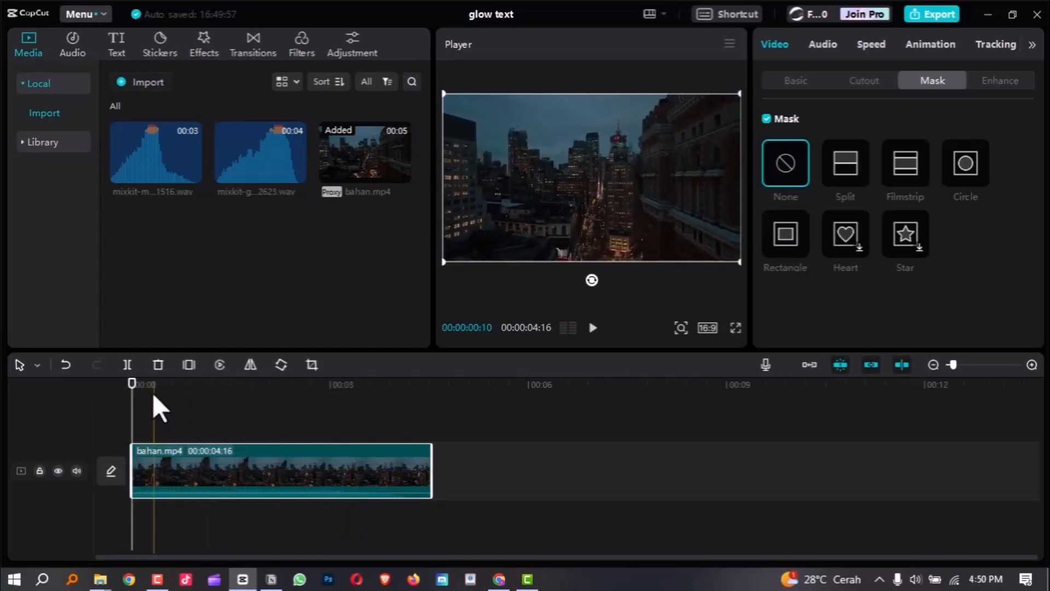
drag(137, 384, 167, 391)
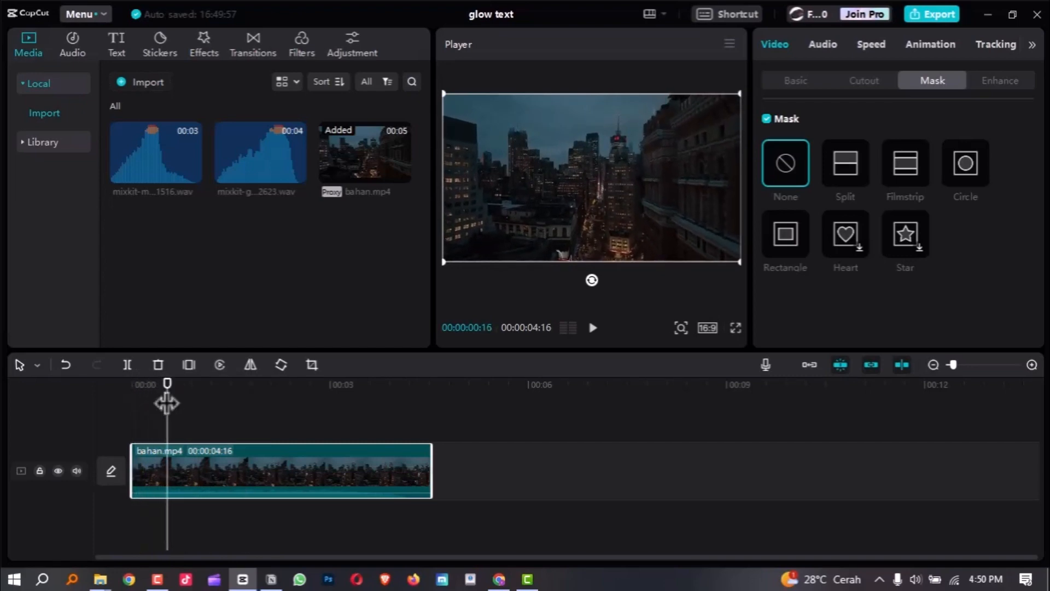
drag(168, 398, 153, 399)
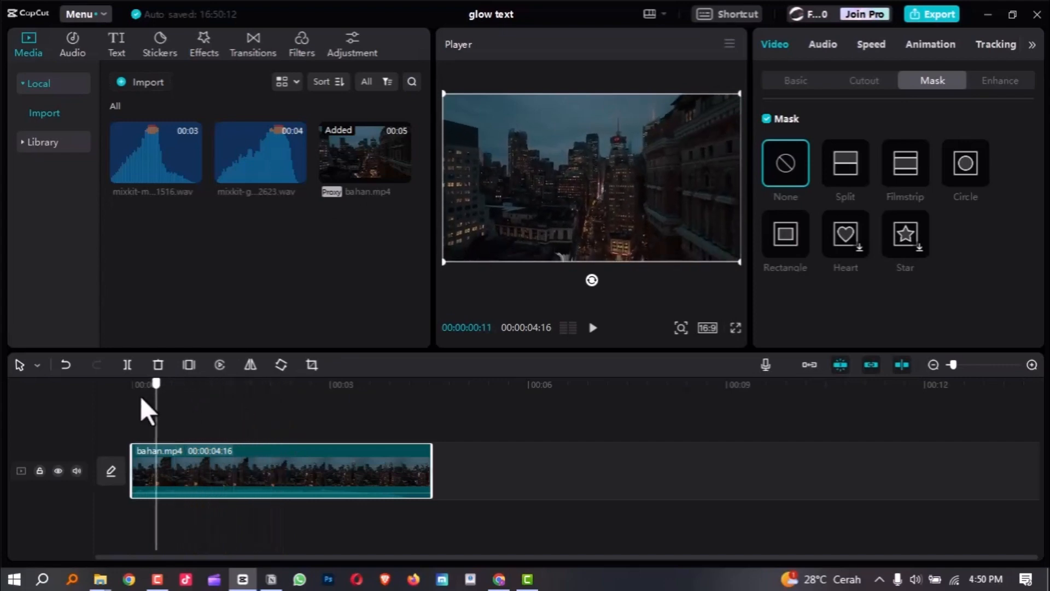
drag(140, 396, 127, 399)
- Add a default text clip at the start of the timeline, above the bahan.mp4 video
scroll(252, 416, up, 3)
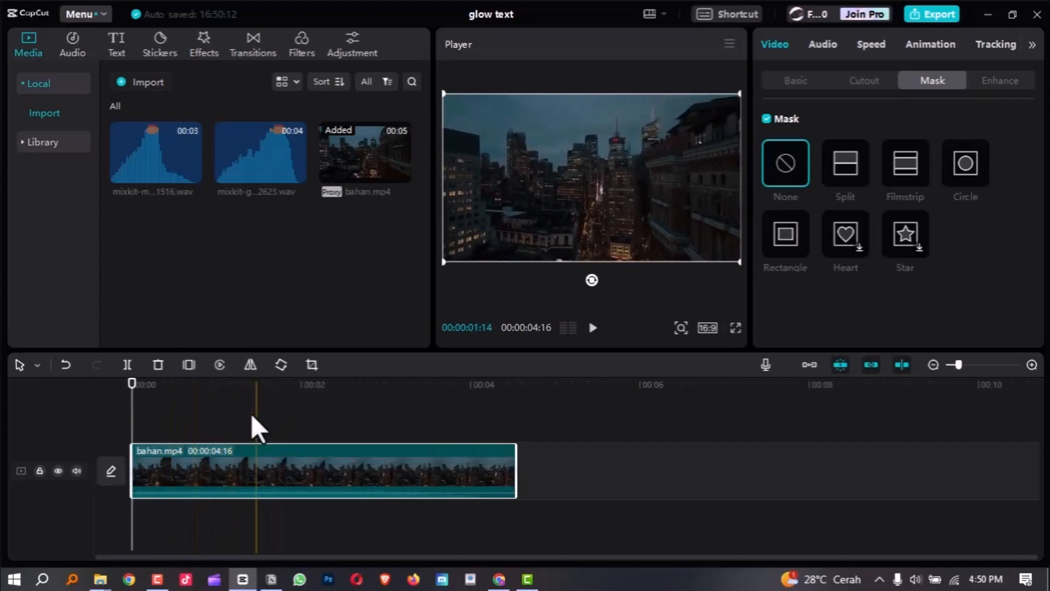
scroll(251, 413, up, 1)
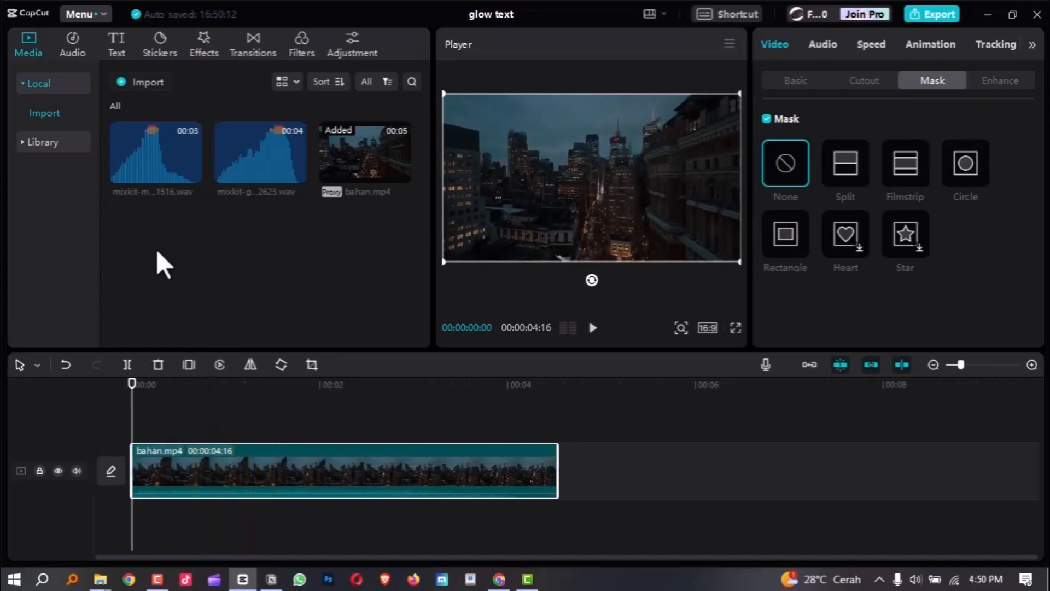
click(119, 41)
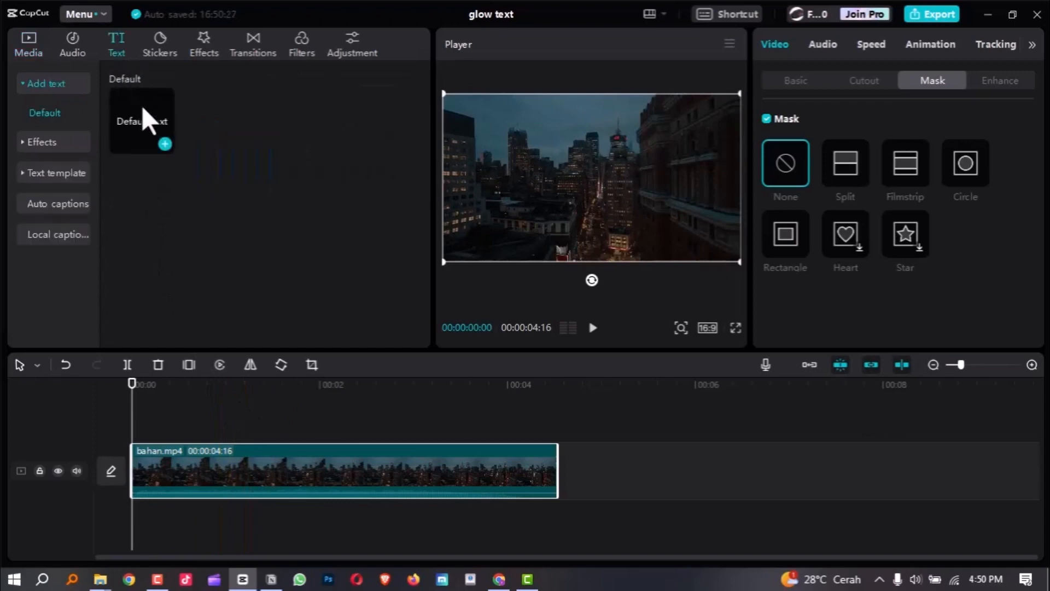
click(165, 144)
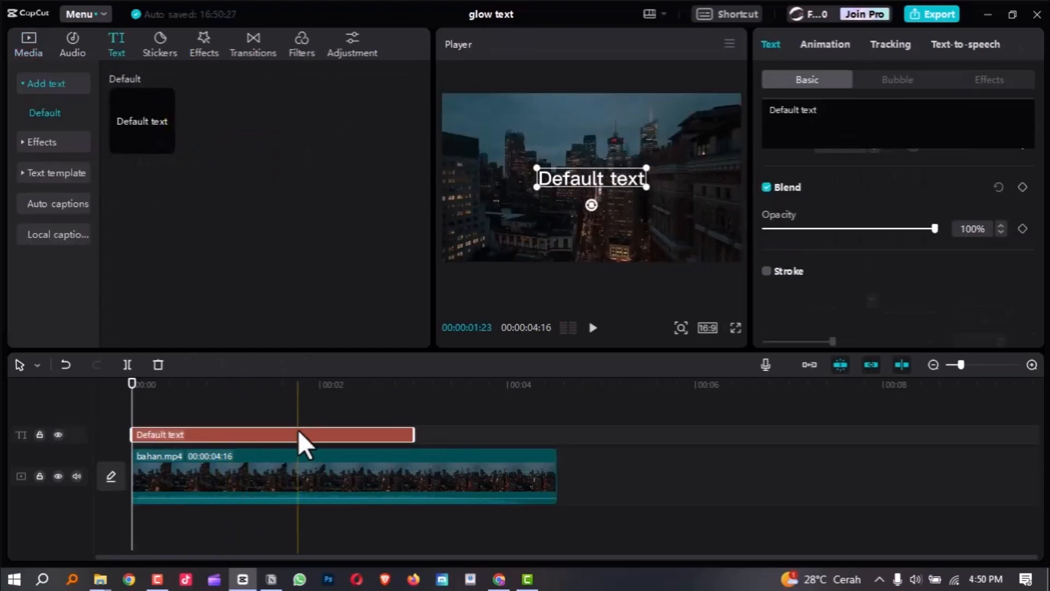
- Move the text clip to start at the 1-second mark and trim its end to the 3-second mark
scroll(320, 438, up, 1)
scroll(321, 439, up, 3)
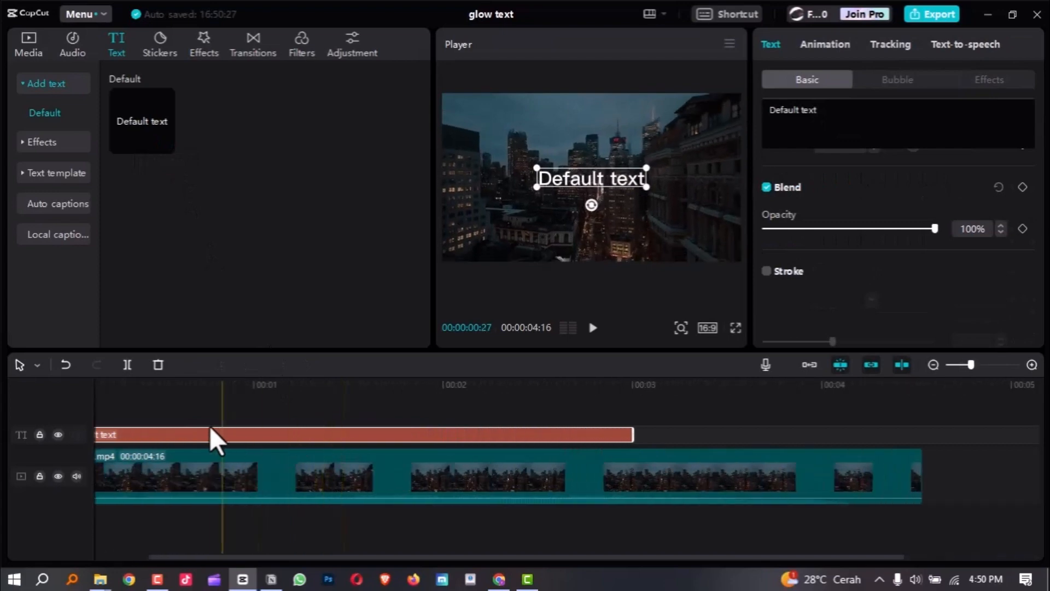
drag(206, 427, 397, 427)
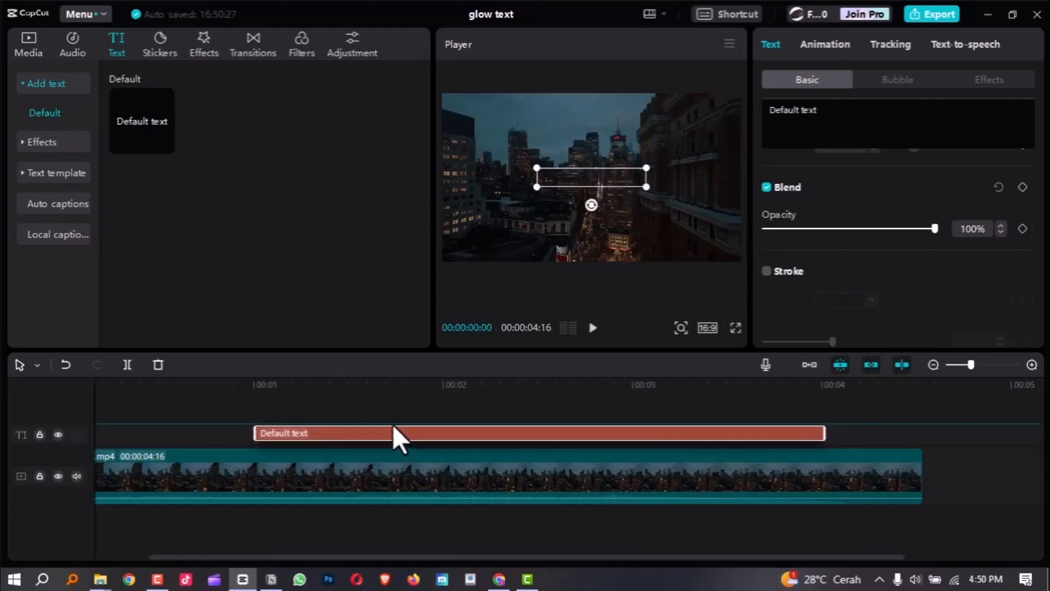
key(alt+Tab)
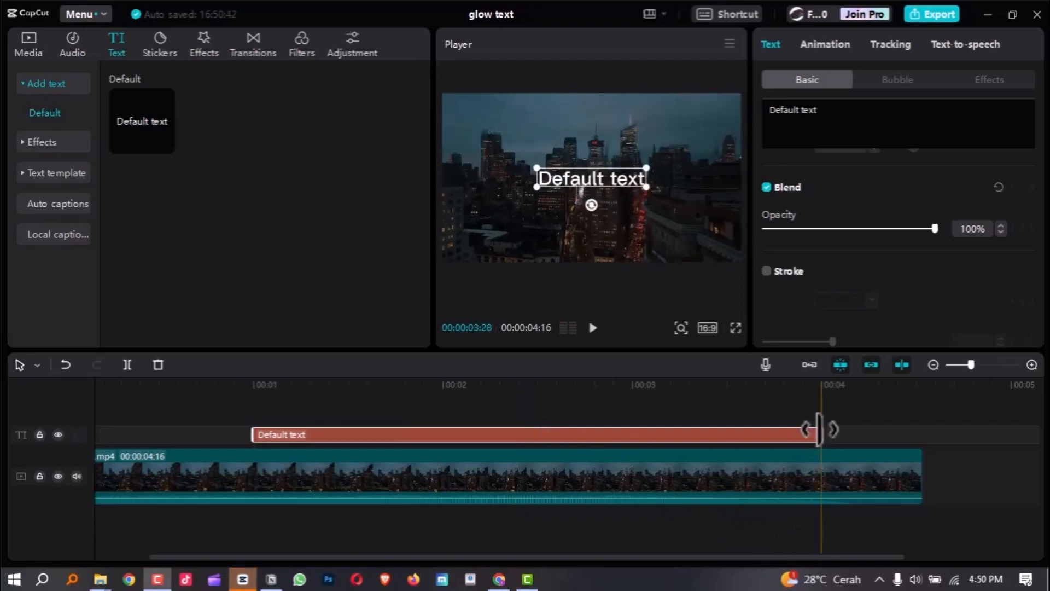
drag(813, 431, 630, 436)
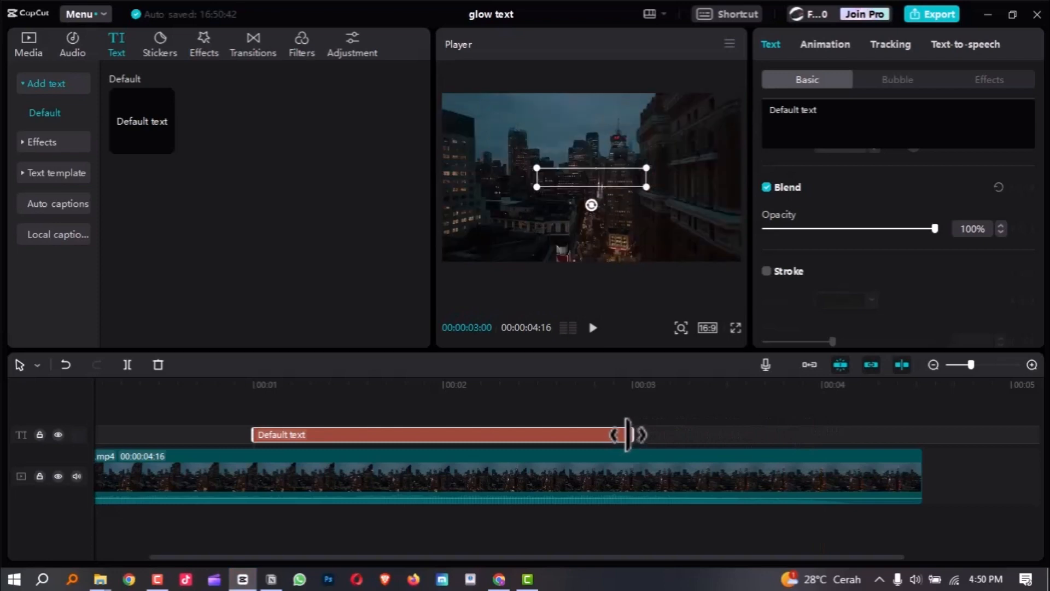
click(643, 400)
- Place the playhead at 00:00:01:04 and replace the clip's default text with "GOTHAM CITY"
click(279, 387)
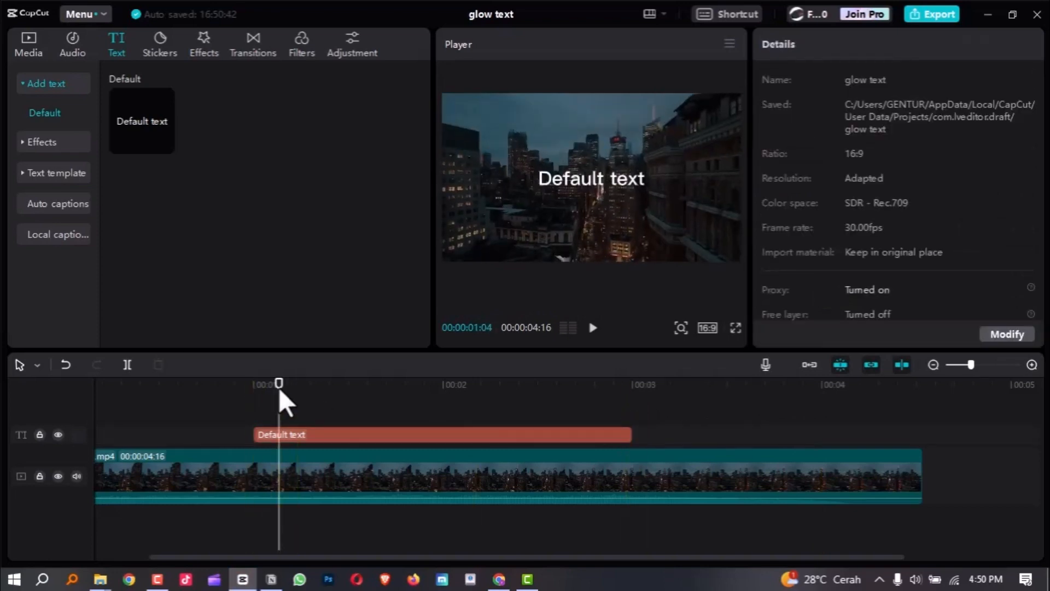
click(406, 434)
drag(848, 110, 751, 104)
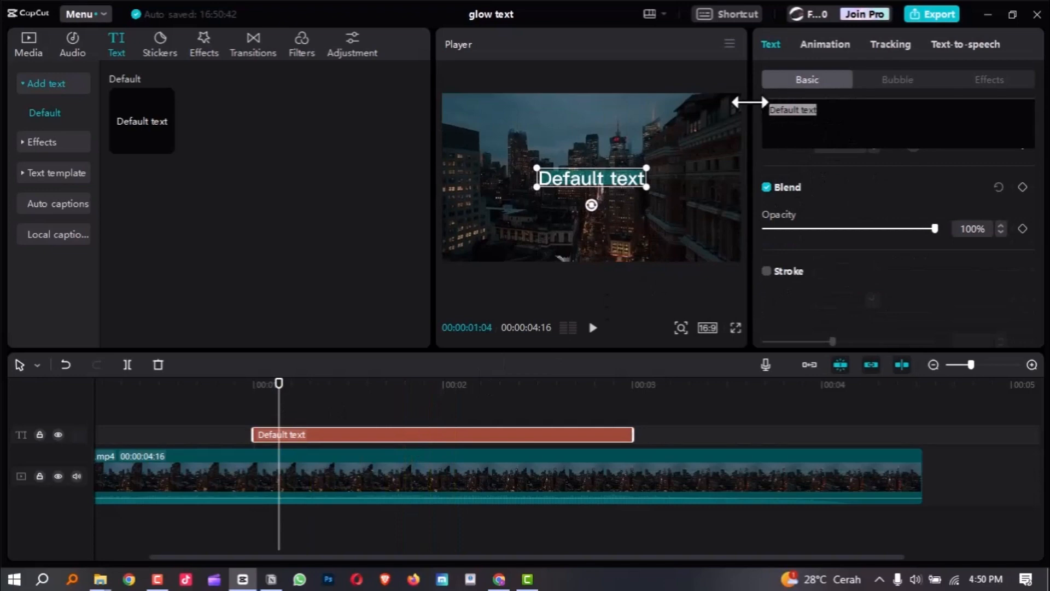
text(goth)
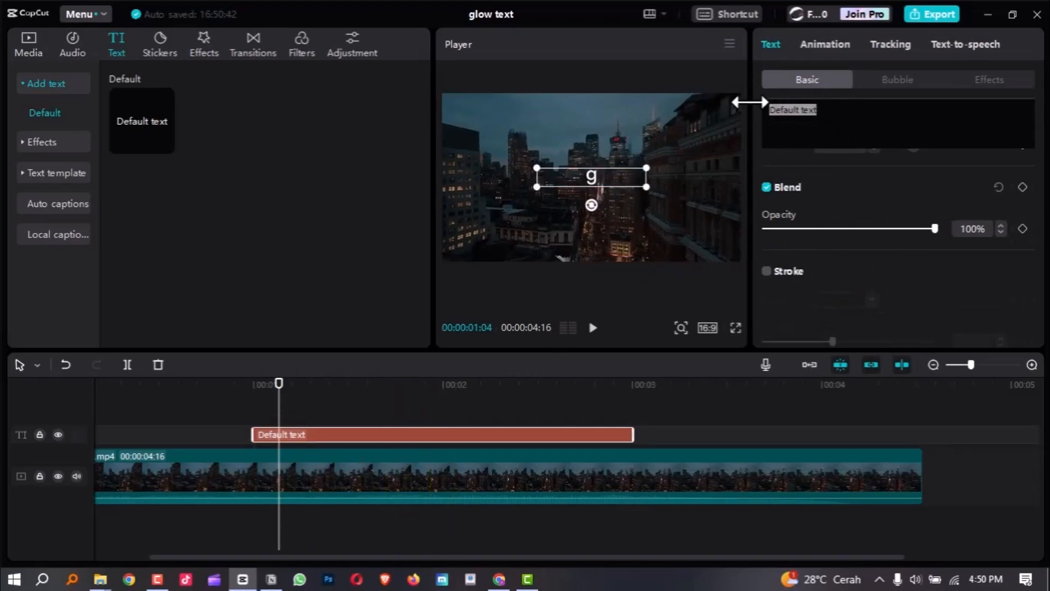
text(am)
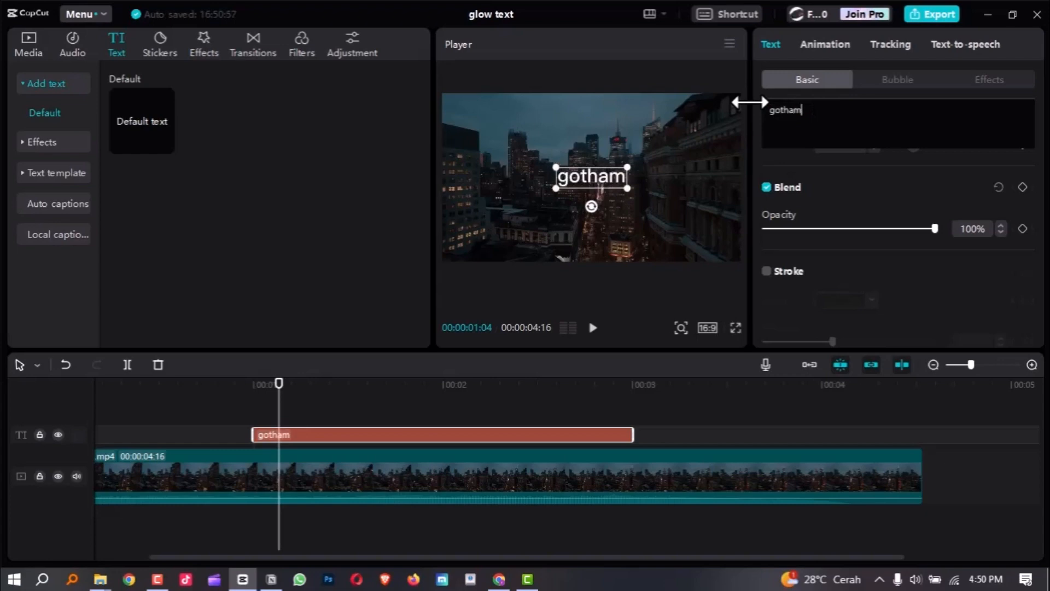
key(BackSpace)
key(BackSpace)
key(BackSpace)
key(BackSpace)
key(BackSpace)
key(BackSpace)
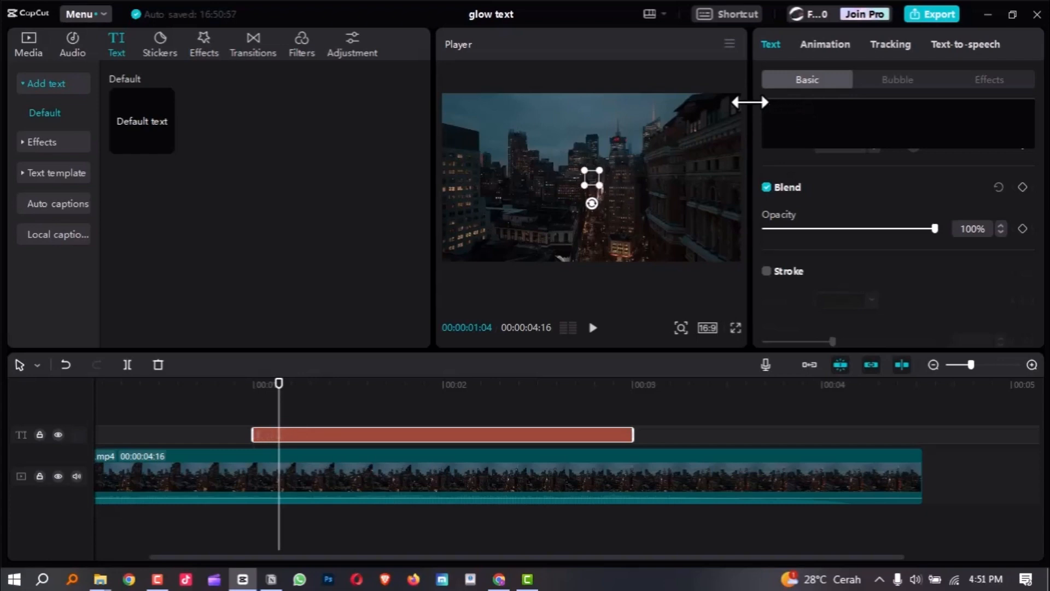
text(GHOT)
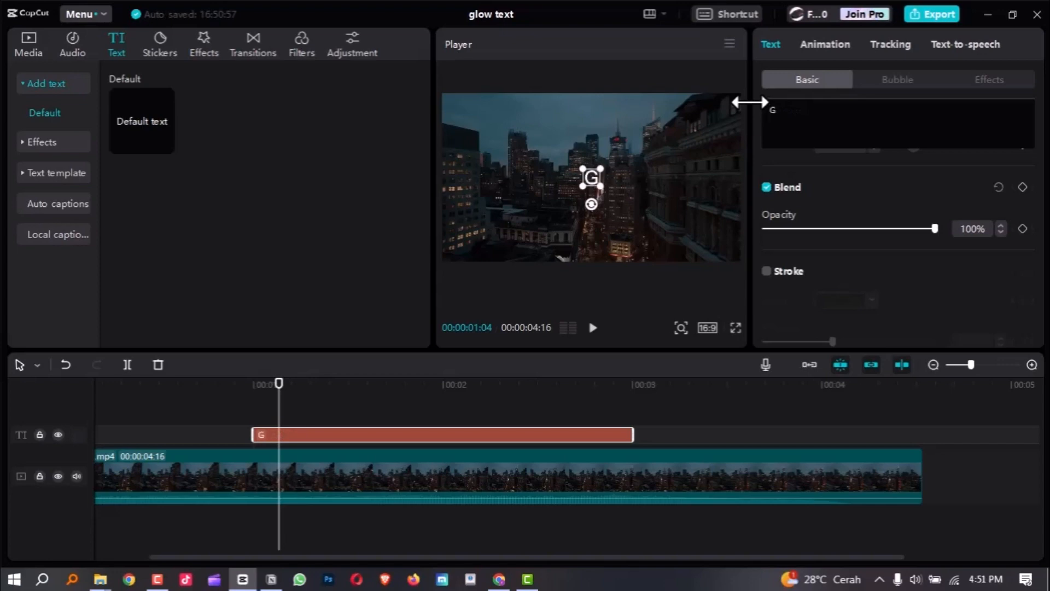
key(BackSpace)
key(BackSpace)
key(BackSpace)
key(BackSpace)
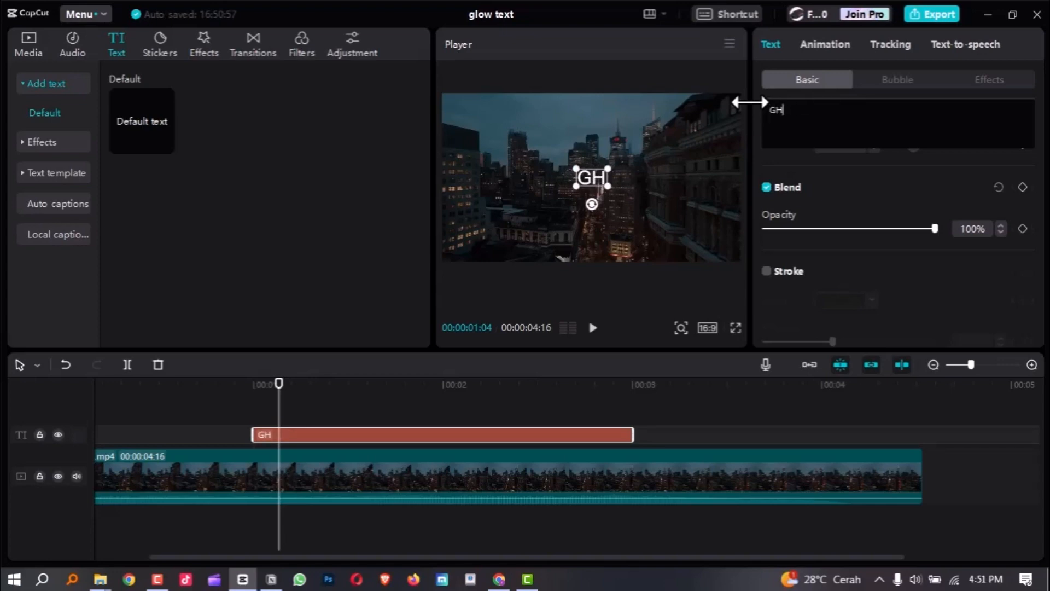
text(GOTHA)
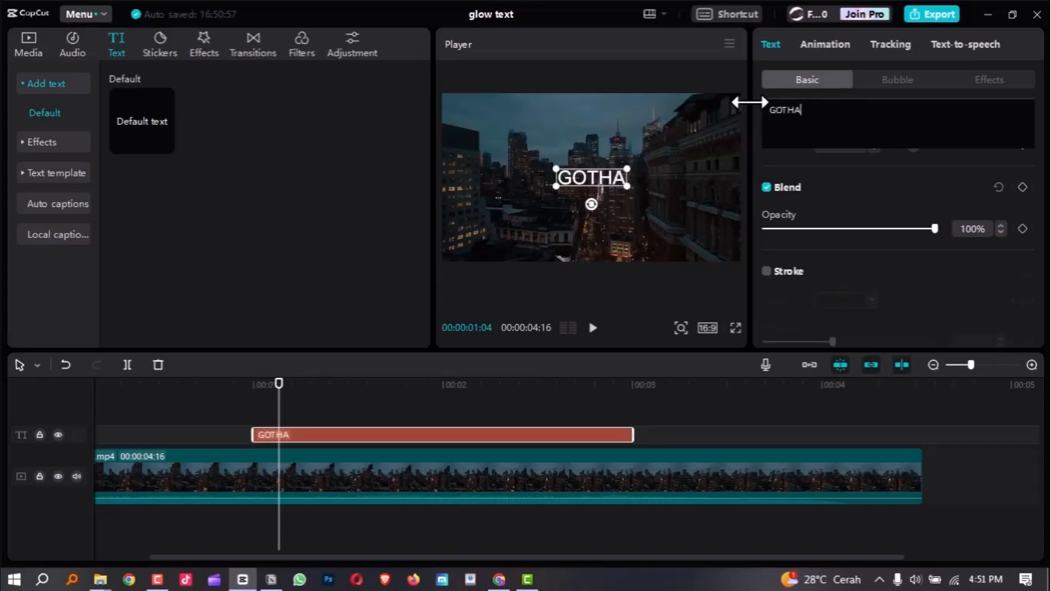
text(M CITYY)
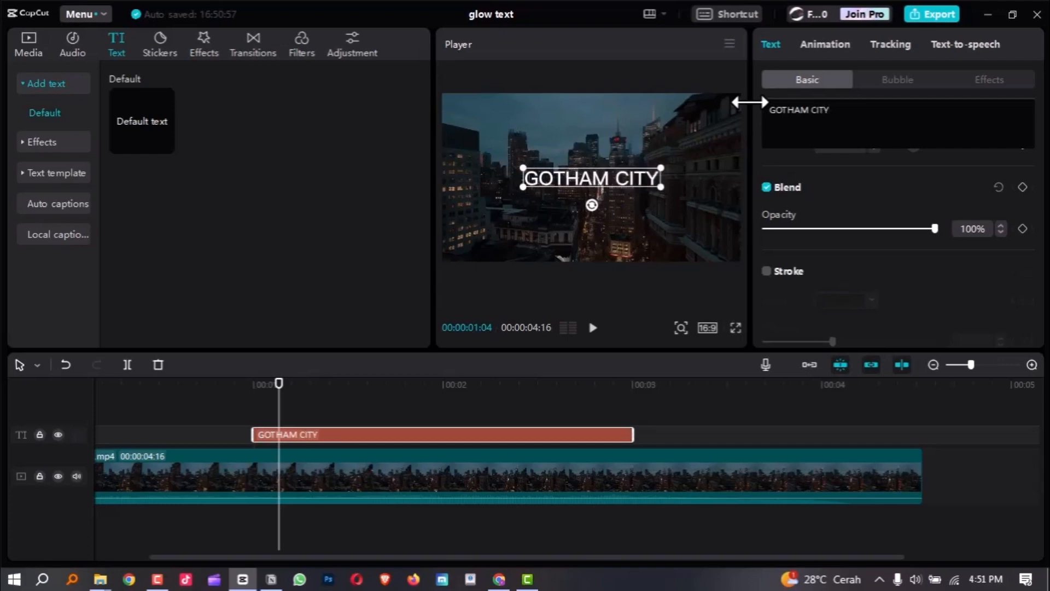
- Set the font of the GOTHAM CITY text to Gotham
scroll(901, 205, up, 1)
scroll(900, 201, up, 6)
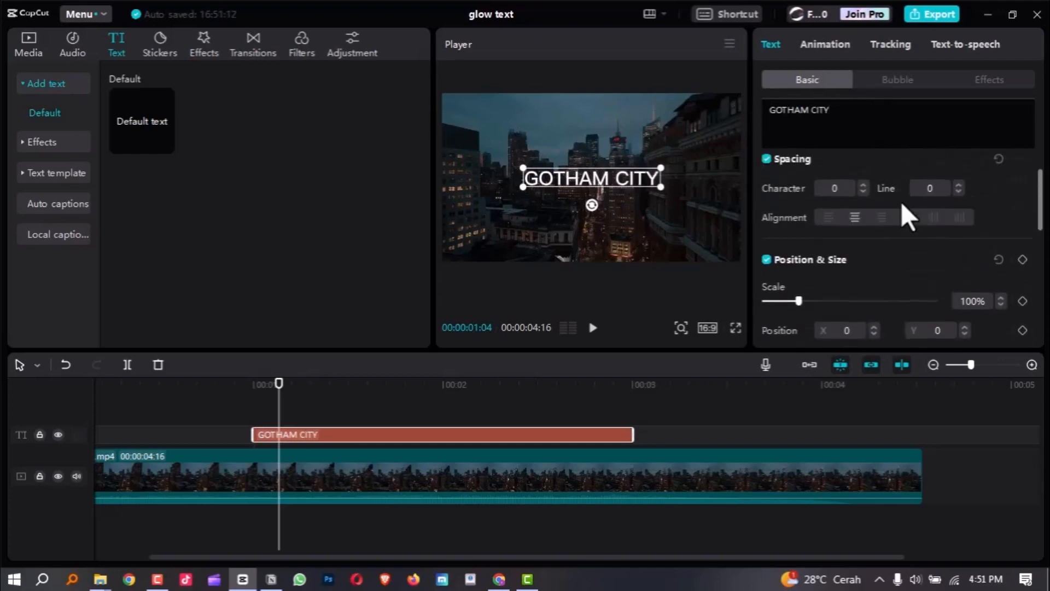
click(887, 182)
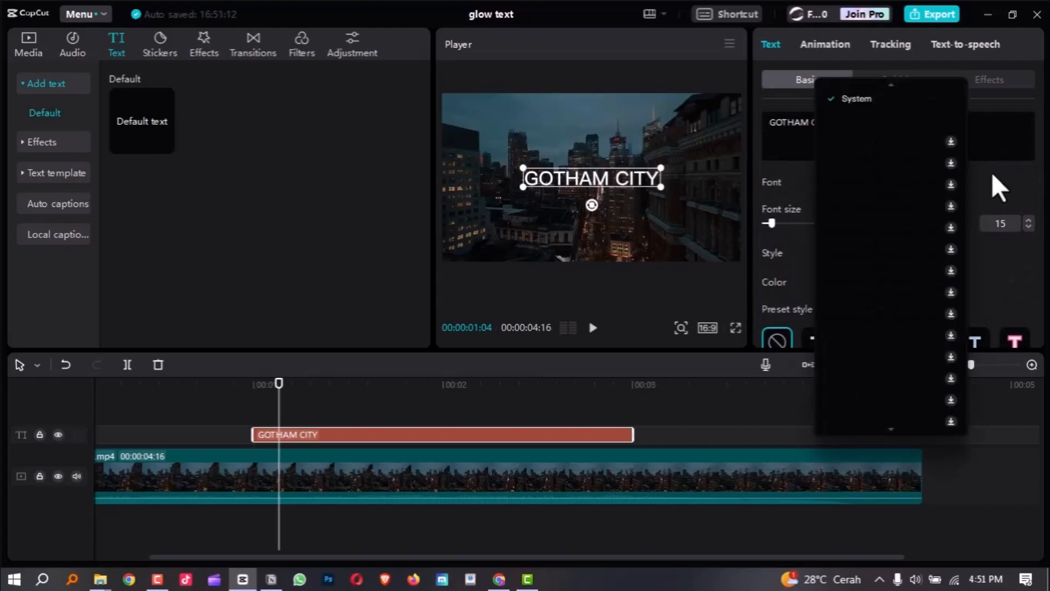
scroll(929, 165, up, 2)
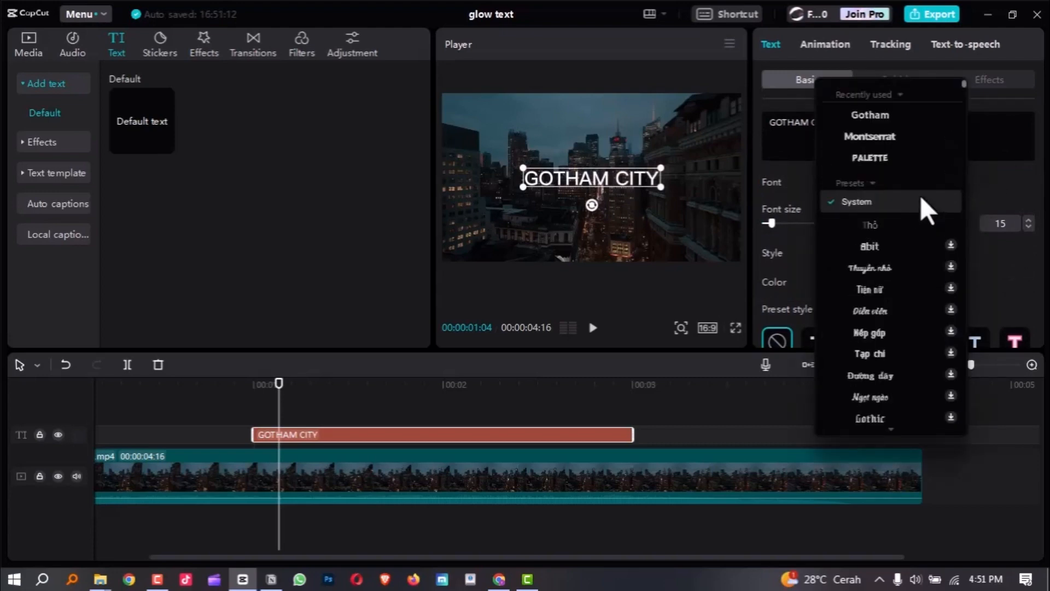
click(885, 112)
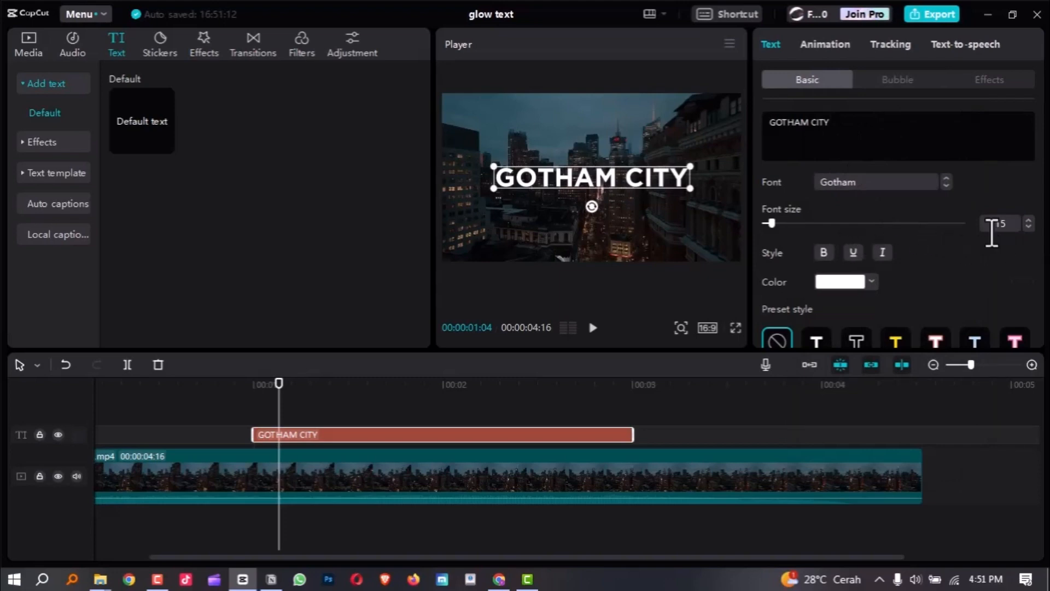
- Apply the preset style with black letters and a white outline to the GOTHAM CITY text
scroll(909, 254, down, 2)
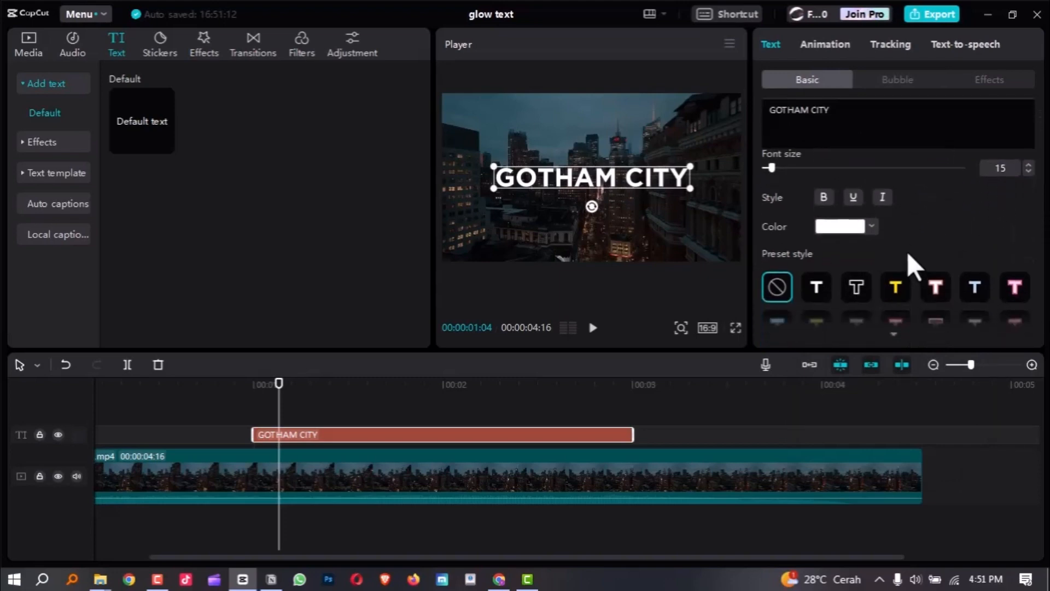
scroll(892, 252, down, 2)
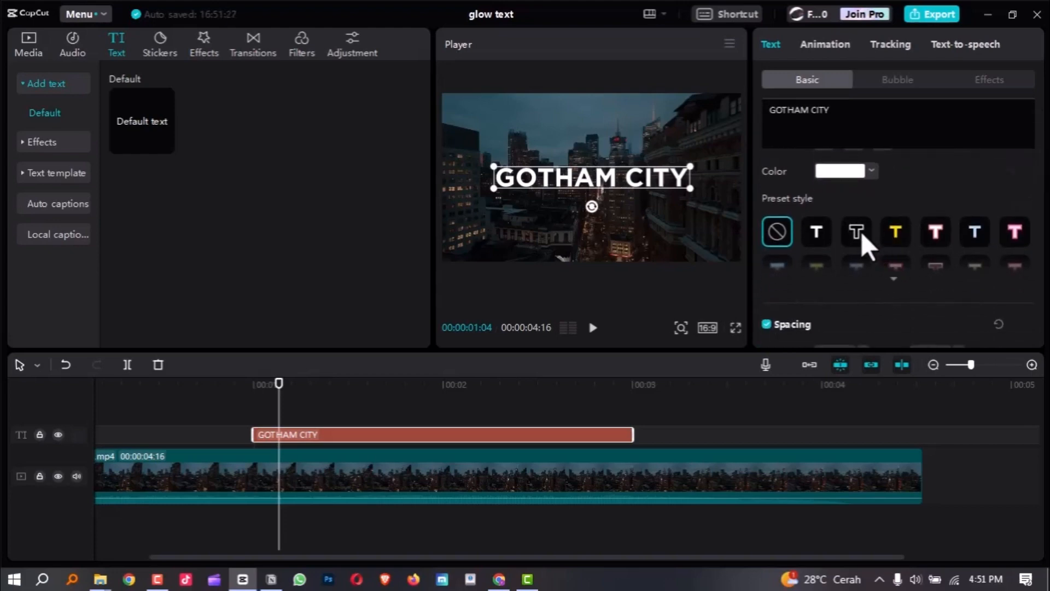
click(861, 232)
- Enable the glow on the GOTHAM CITY text and set its colour to red (FF0000)
scroll(861, 230, down, 6)
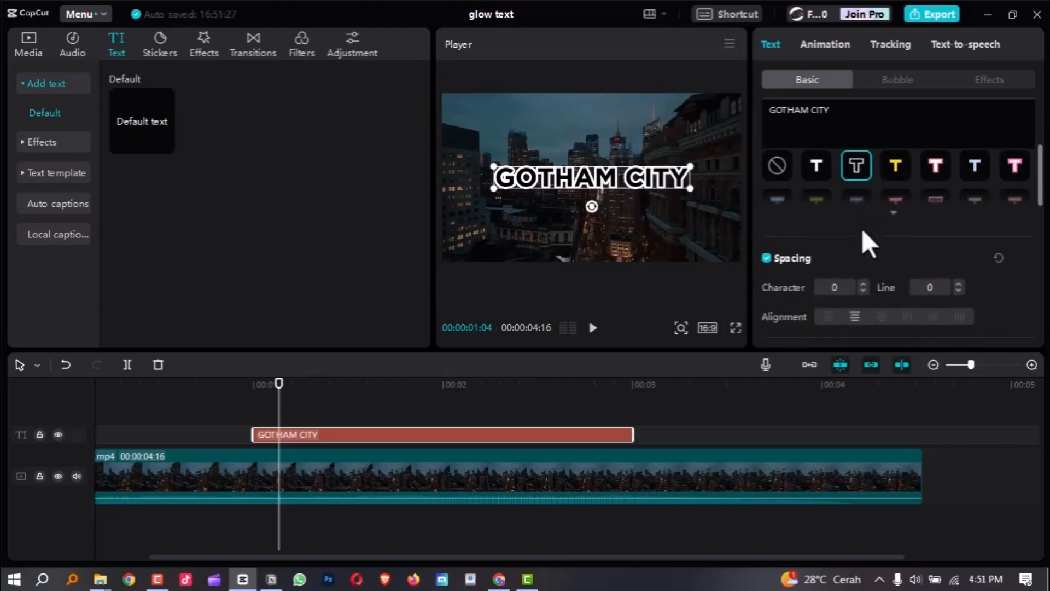
scroll(863, 230, down, 3)
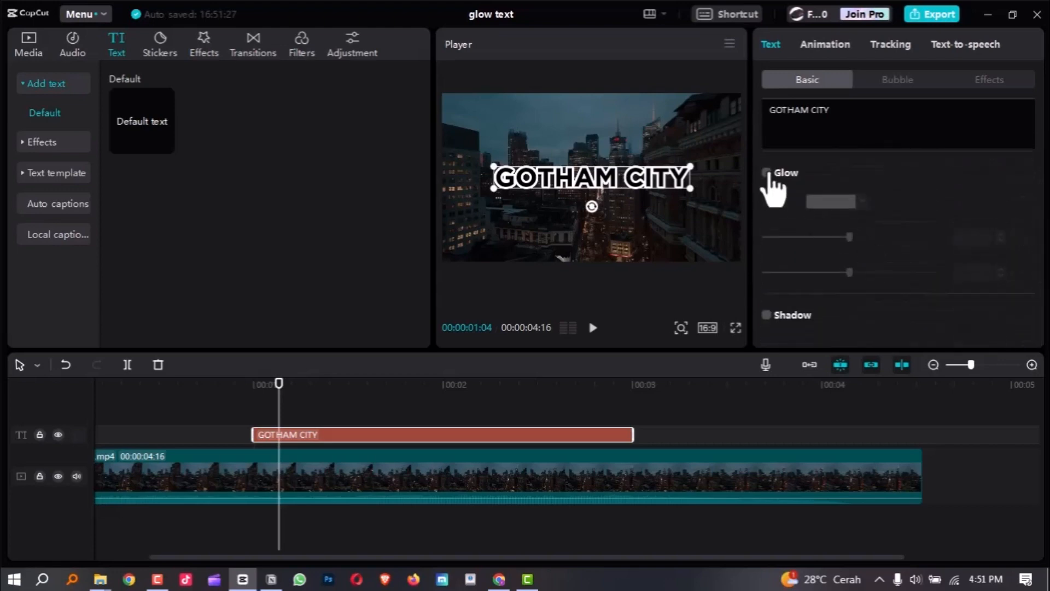
click(767, 173)
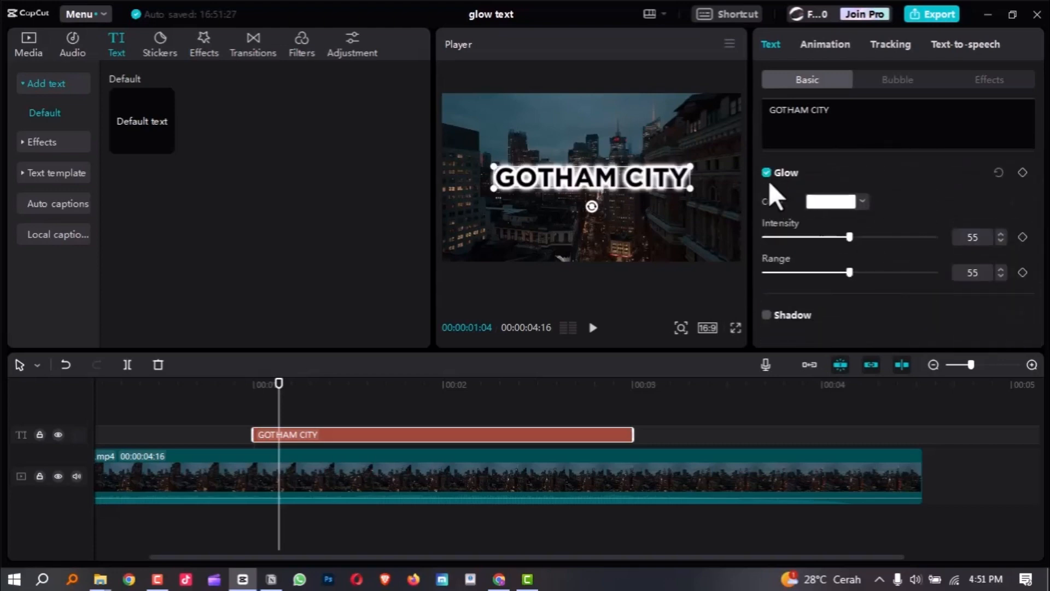
click(835, 203)
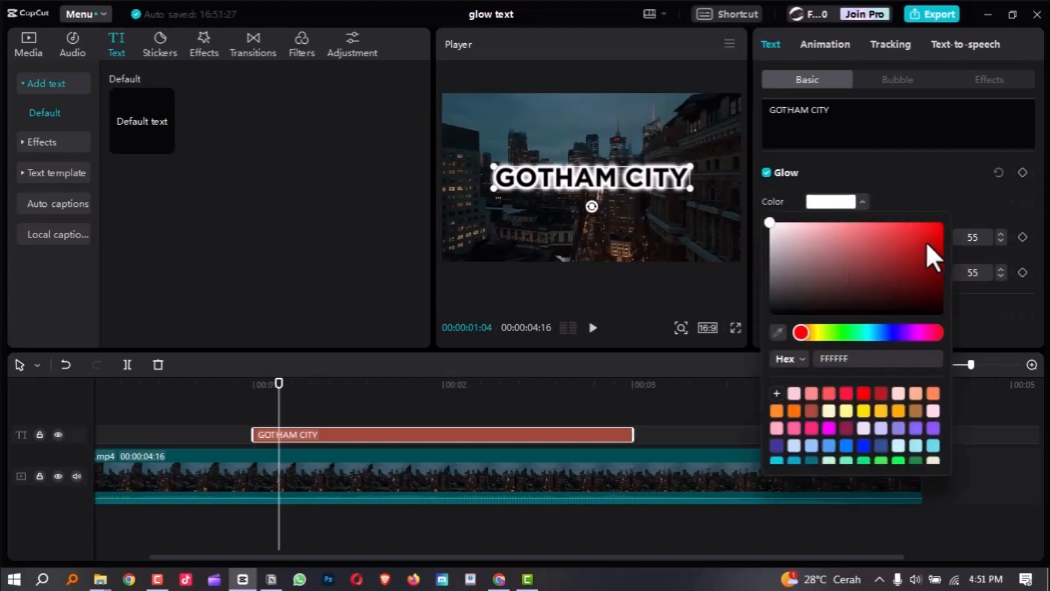
drag(933, 243, 941, 249)
click(863, 394)
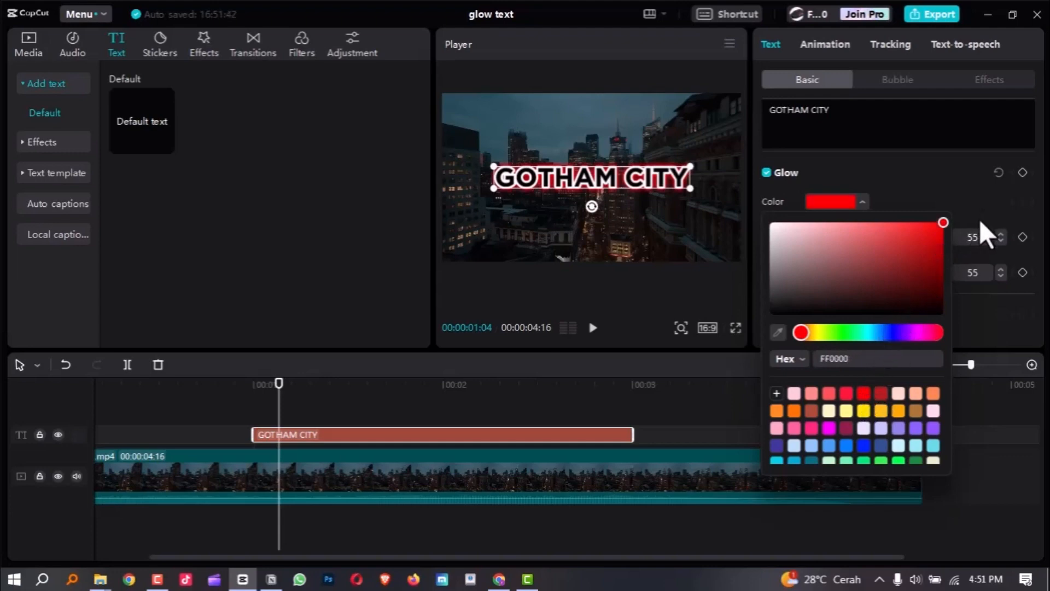
click(987, 204)
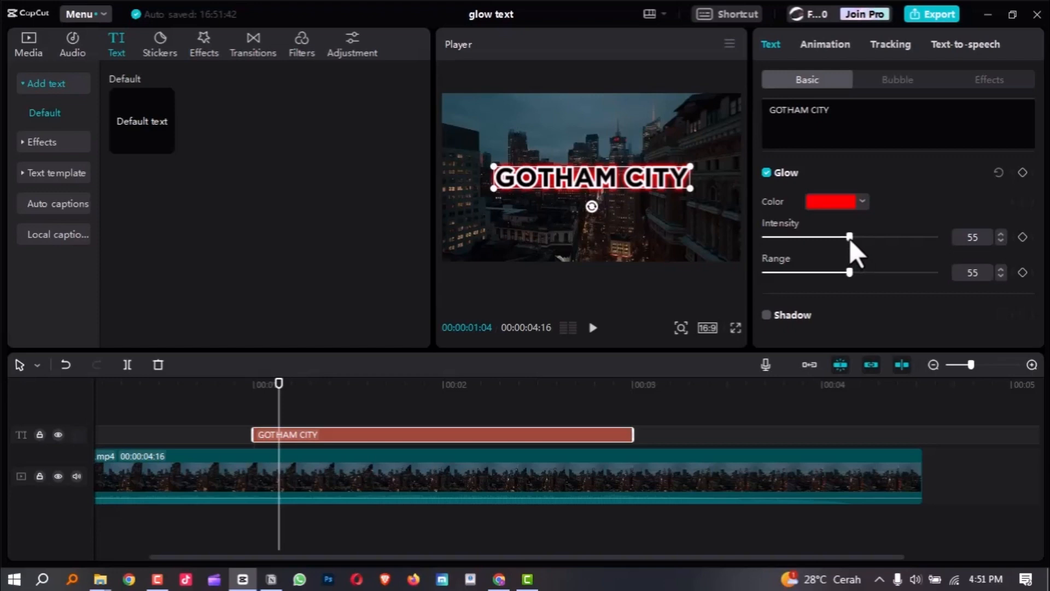
- Set the glow intensity to 90 and preview the text in full screen
drag(849, 239, 916, 244)
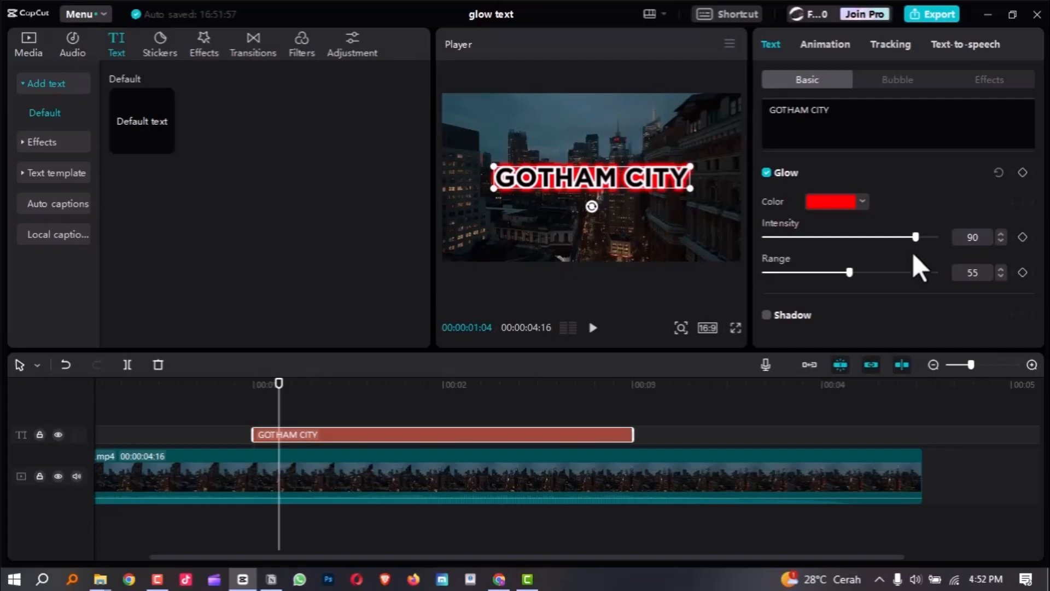
key(ctrl+shift+f)
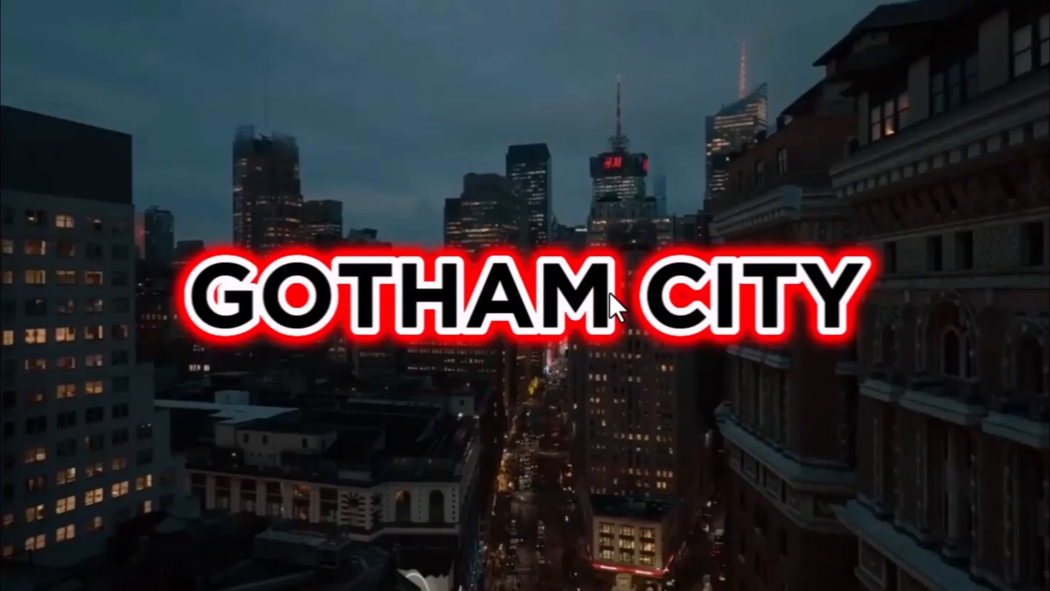
- Turn off the stroke on the GOTHAM CITY text and preview it in full screen
key(Escape)
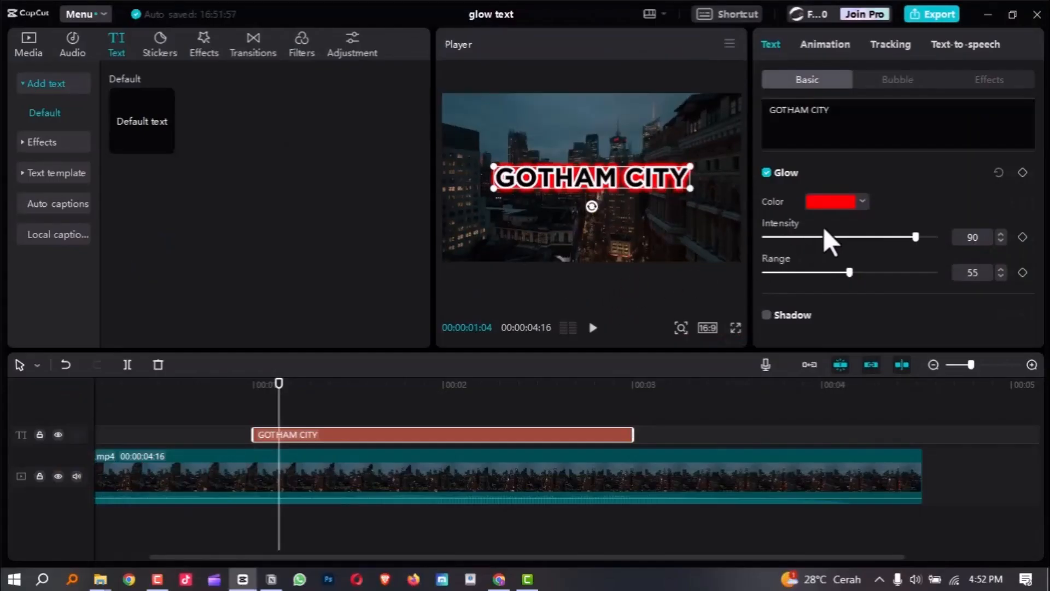
scroll(824, 230, up, 10)
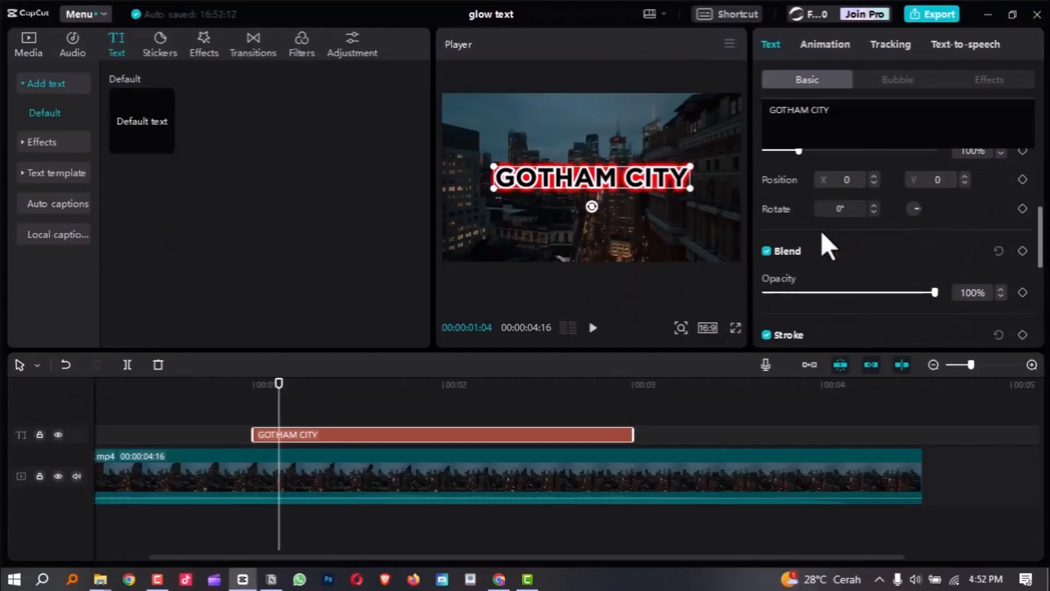
scroll(821, 230, down, 1)
click(766, 280)
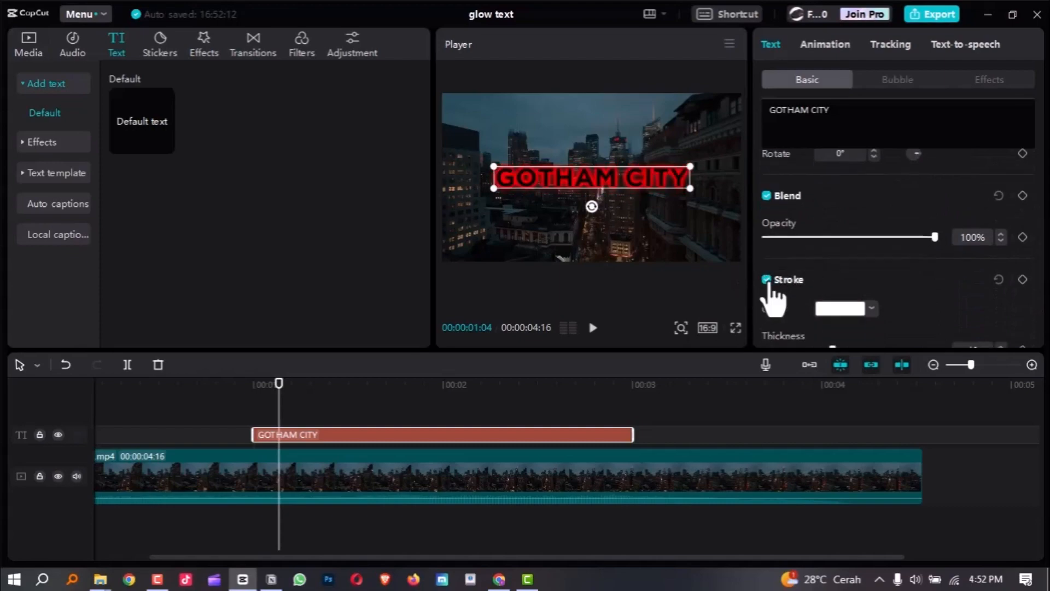
key(ctrl+shift+f)
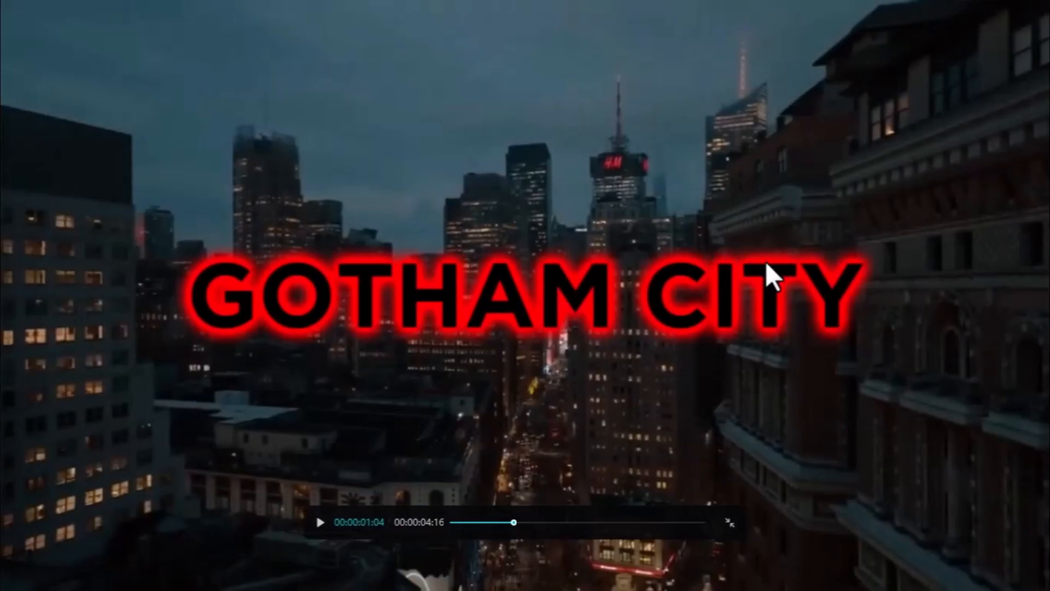
key(Escape)
- Set the text's glow range to 71 and preview the wider glow in full screen
scroll(862, 264, down, 5)
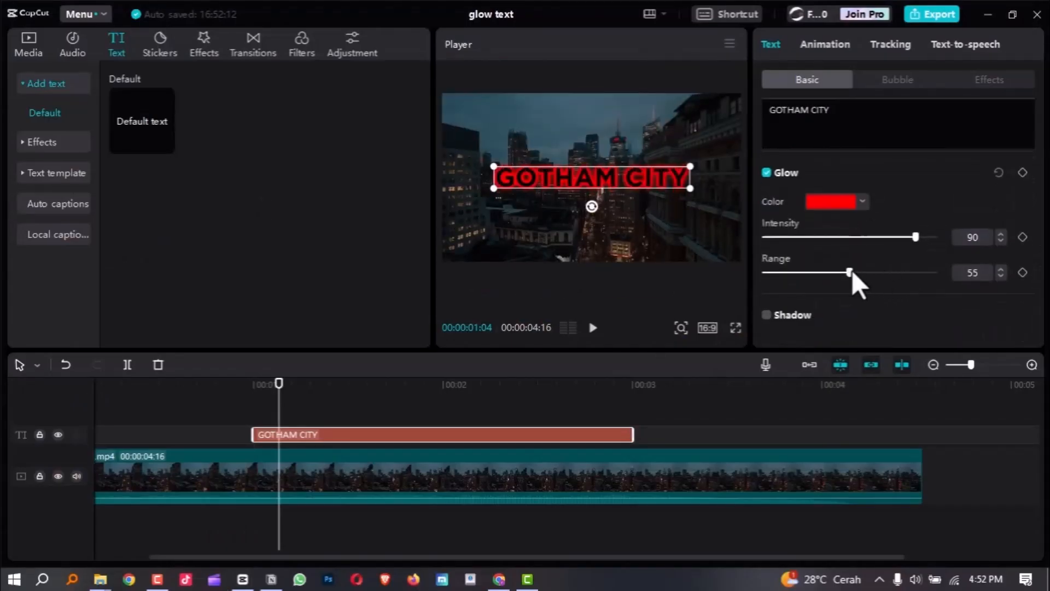
drag(857, 271, 882, 270)
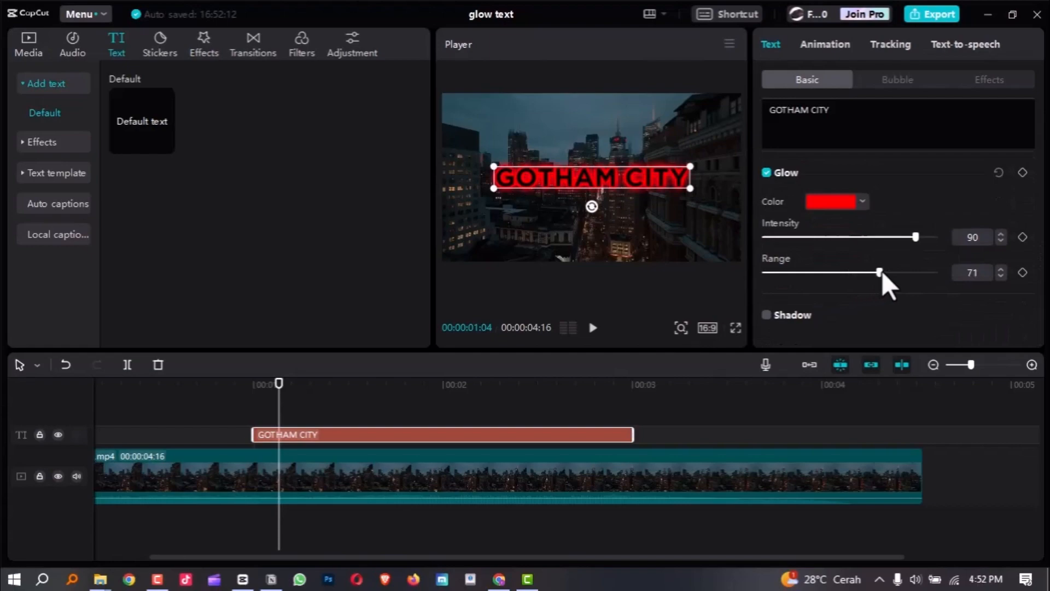
key(ctrl+shift+f)
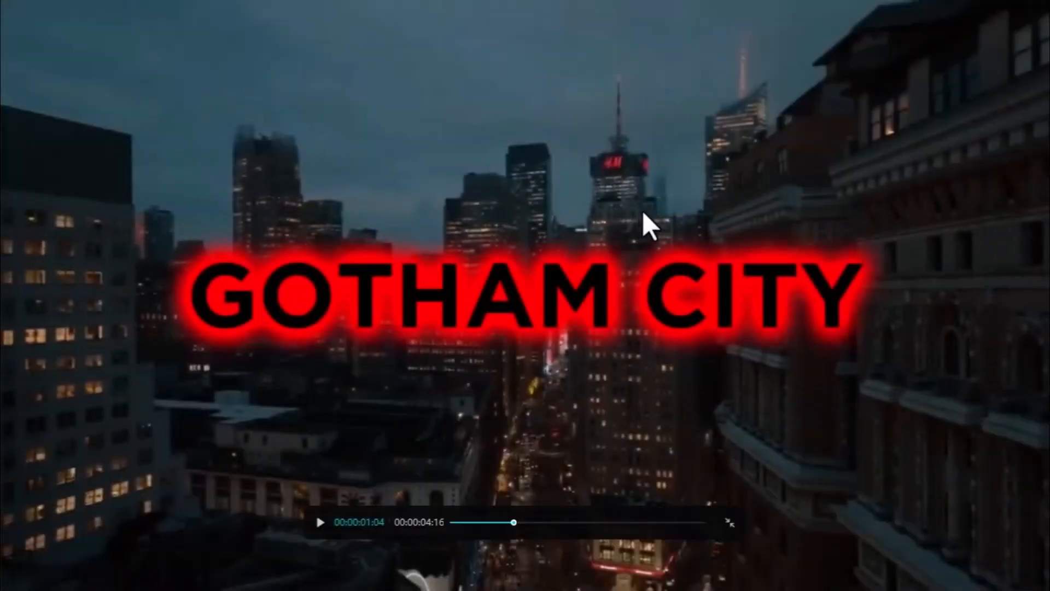
key(Escape)
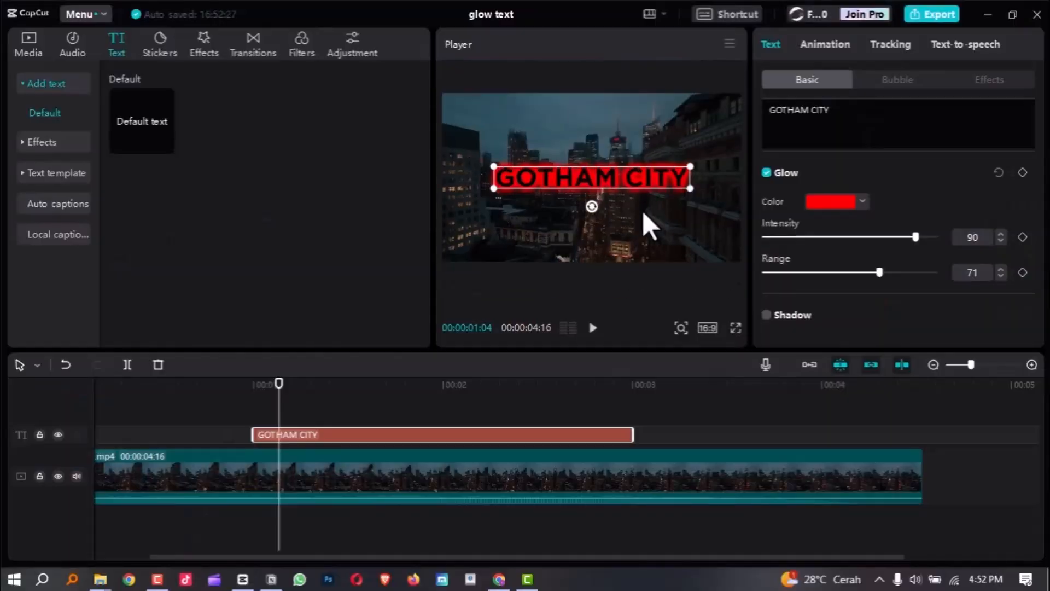
- Convert the GOTHAM CITY text clip into a compound clip and play back that part of the timeline
right_click(333, 432)
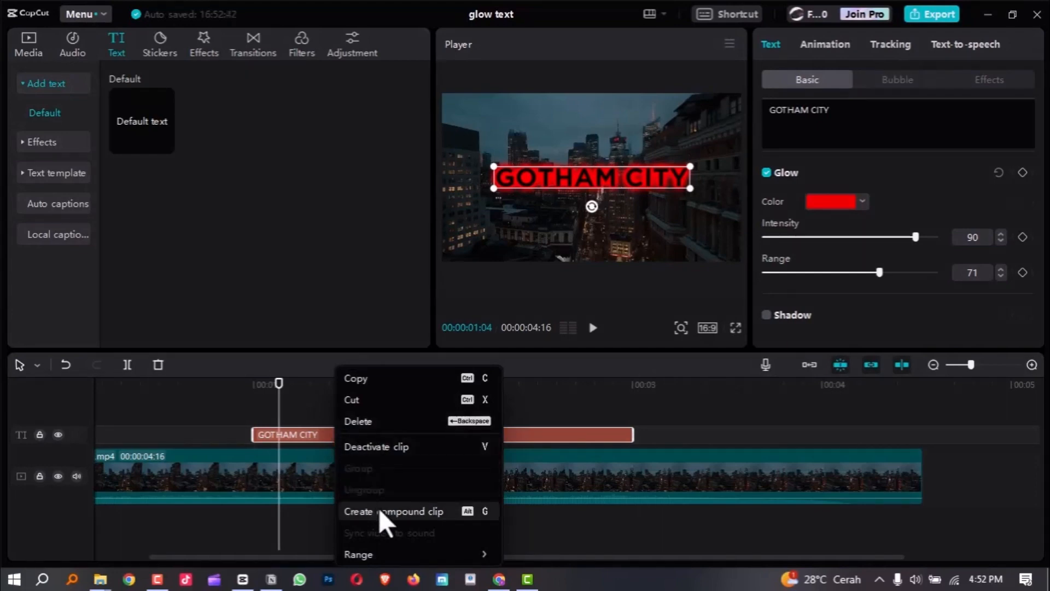
click(469, 511)
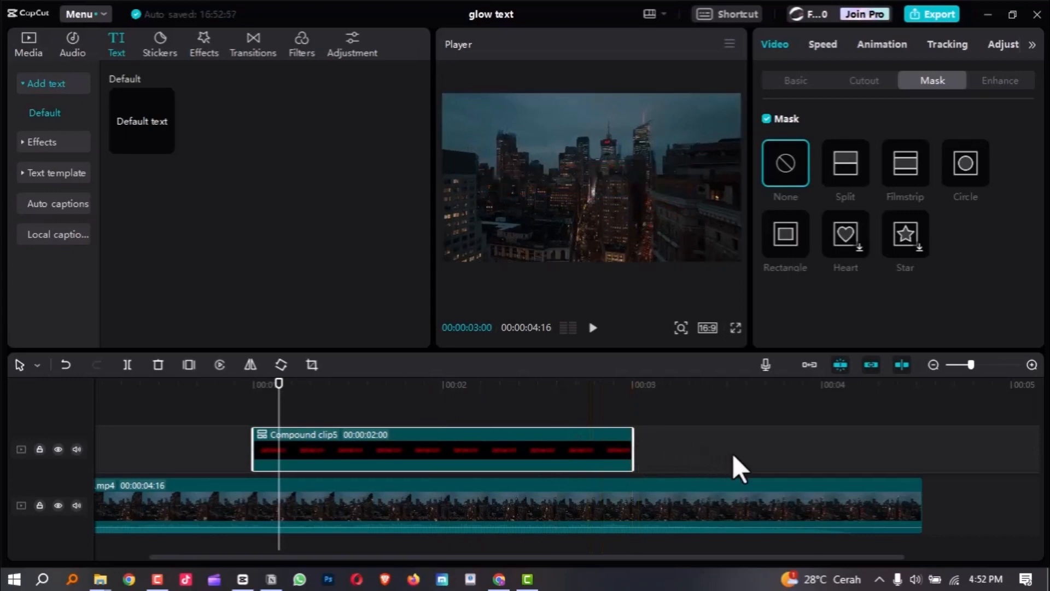
click(558, 383)
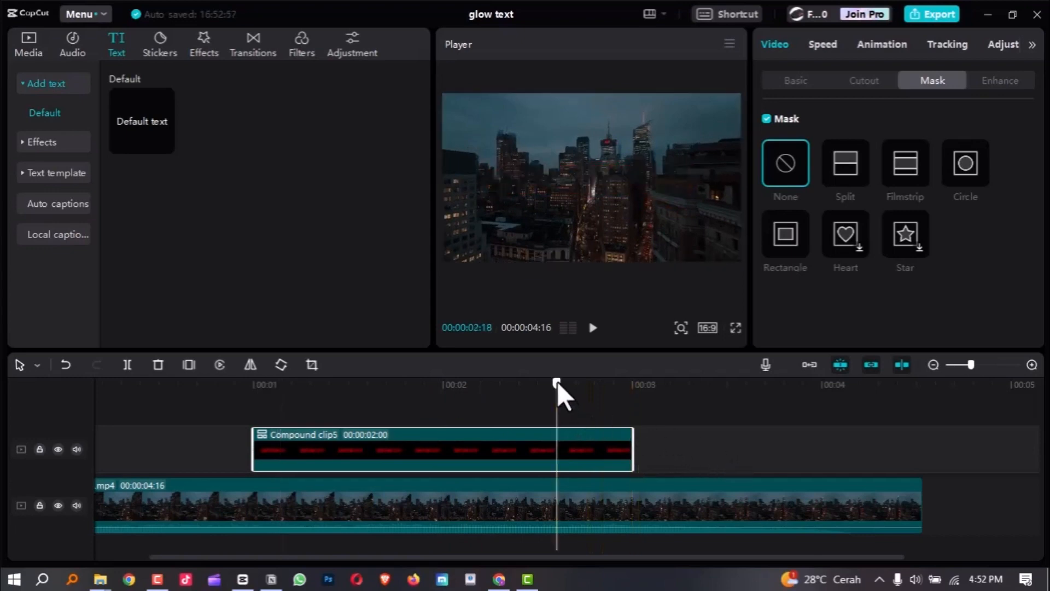
click(478, 380)
click(449, 392)
key(space)
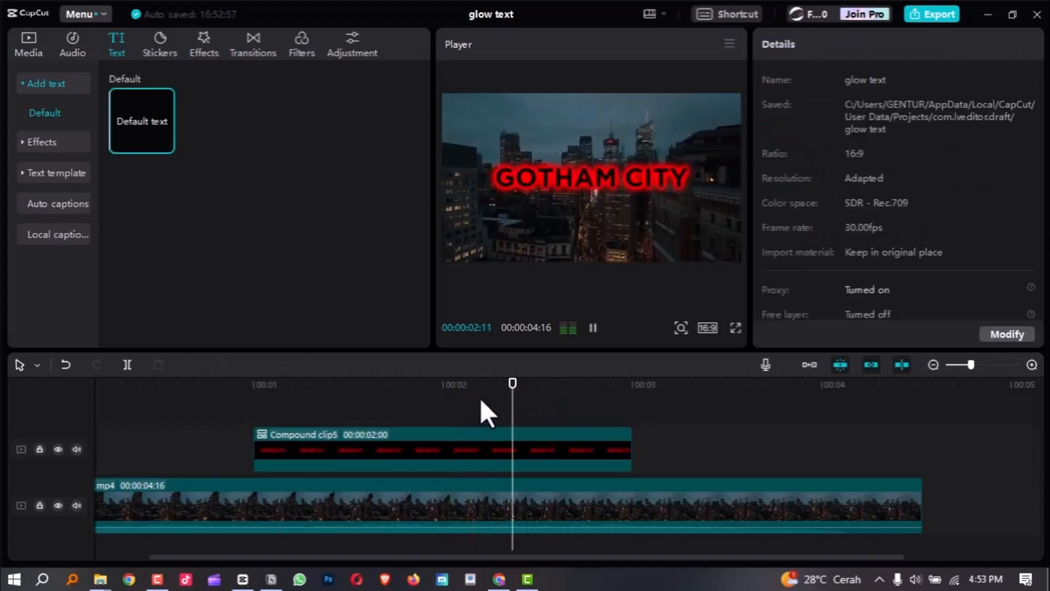
key(space)
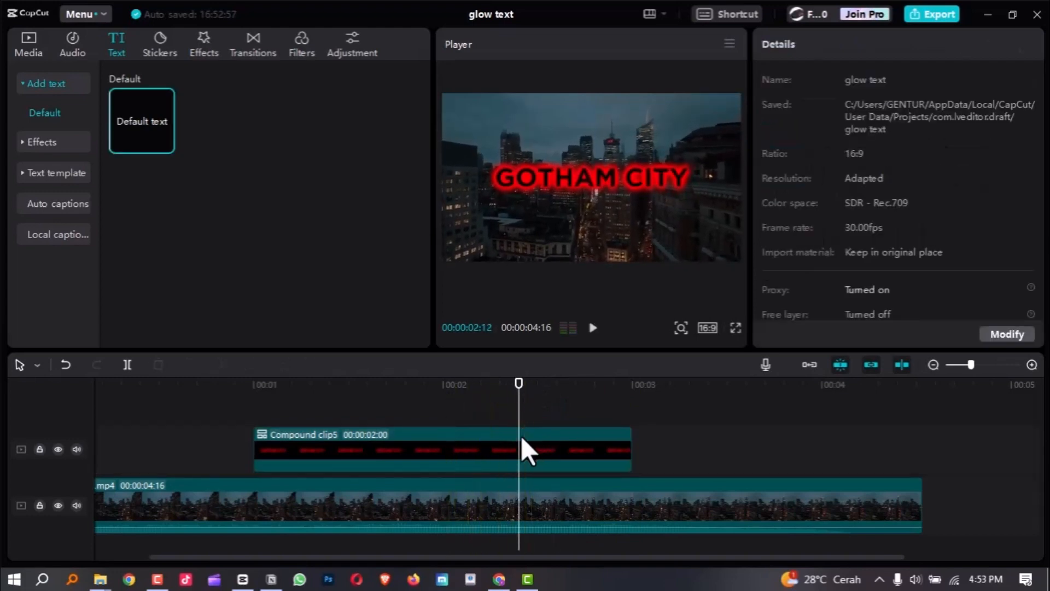
right_click(521, 435)
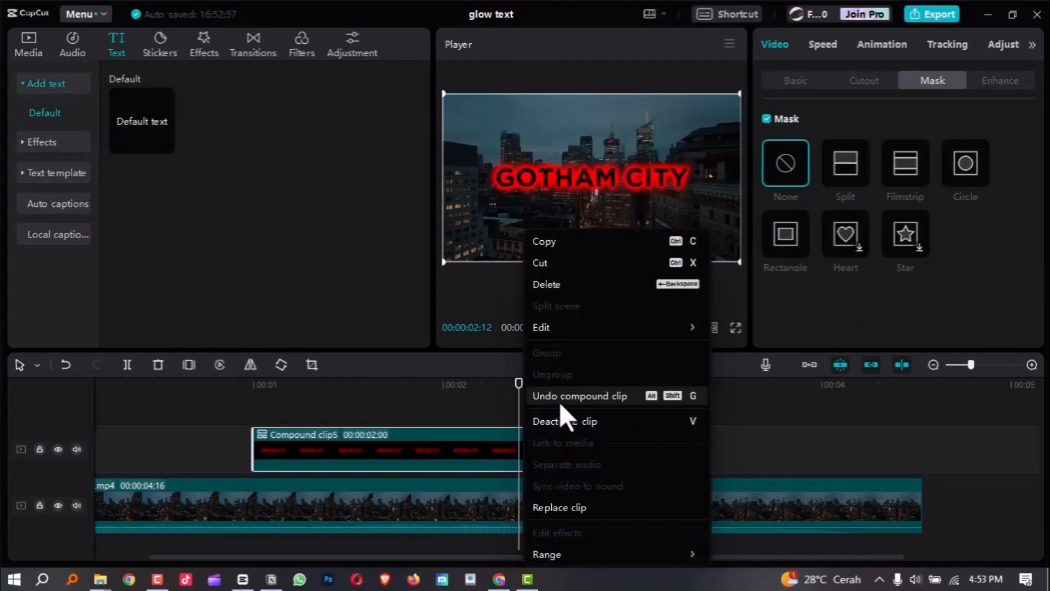
click(492, 406)
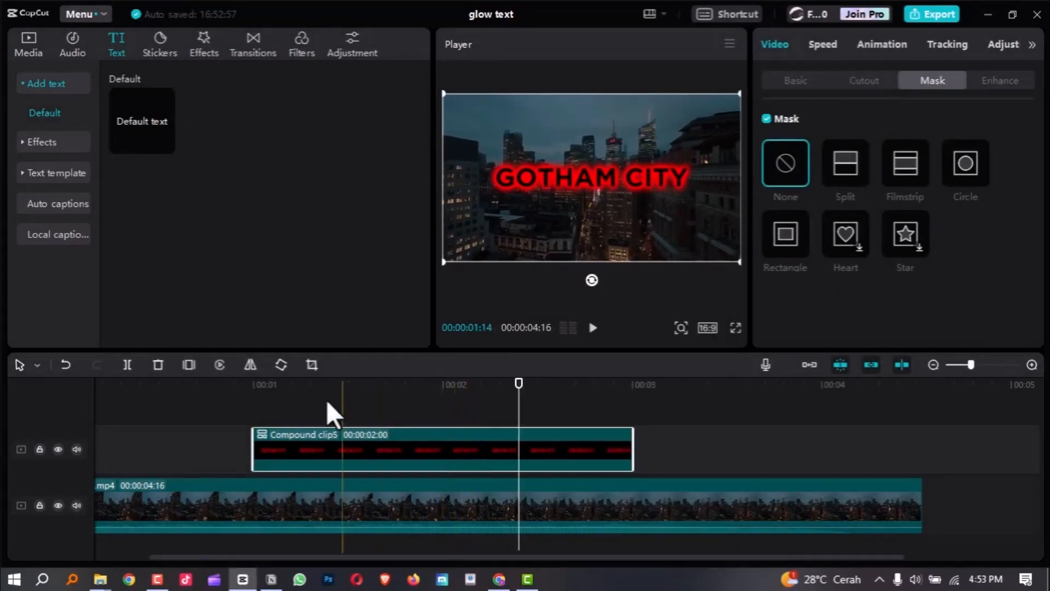
- Apply the Fade In entrance animation to the GOTHAM CITY compound clip and play back its start
click(253, 385)
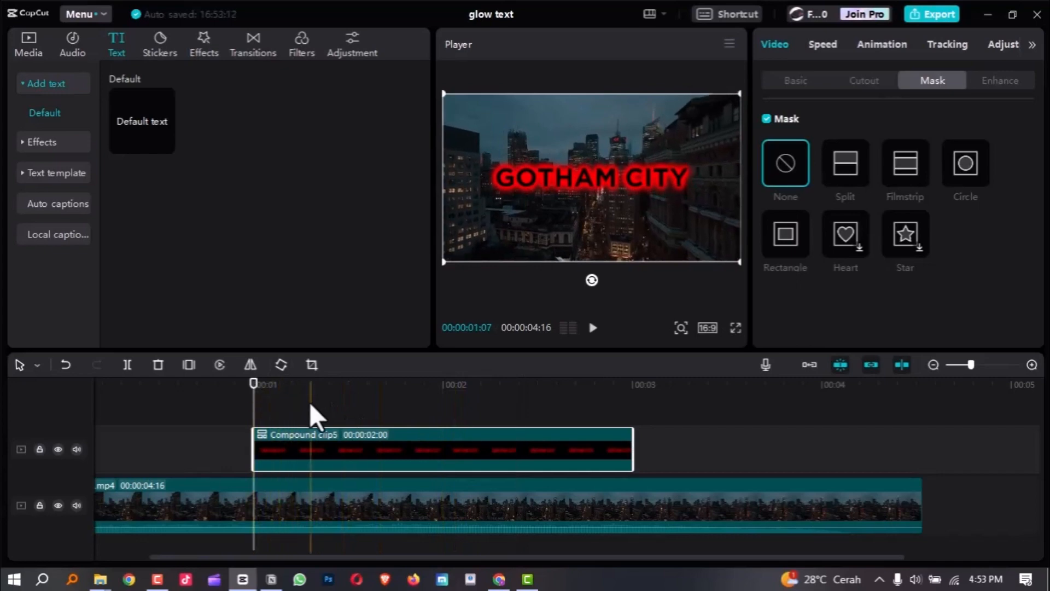
click(886, 44)
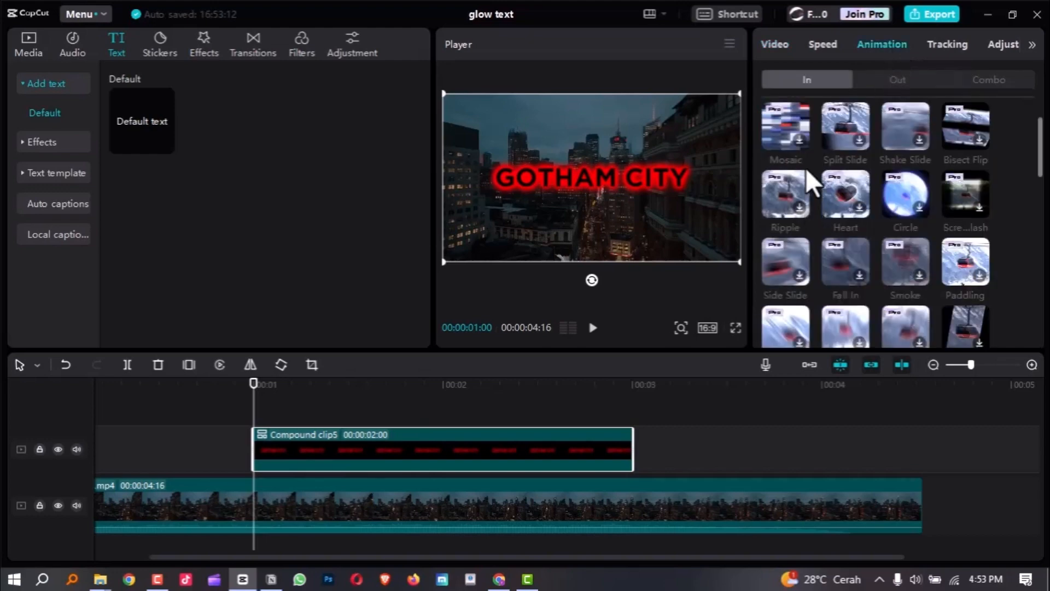
scroll(813, 164, down, 5)
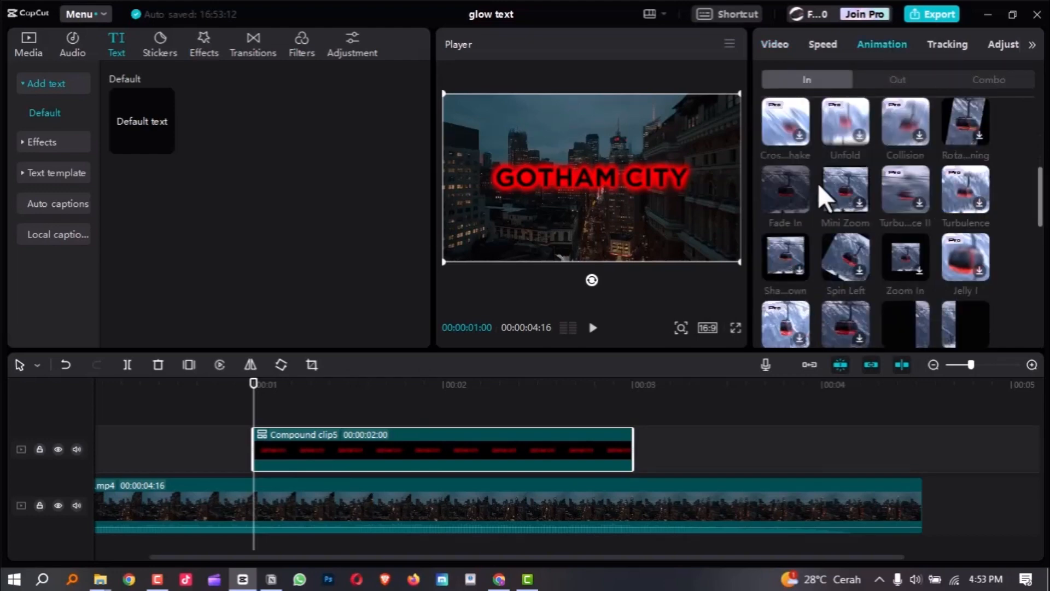
scroll(818, 183, up, 2)
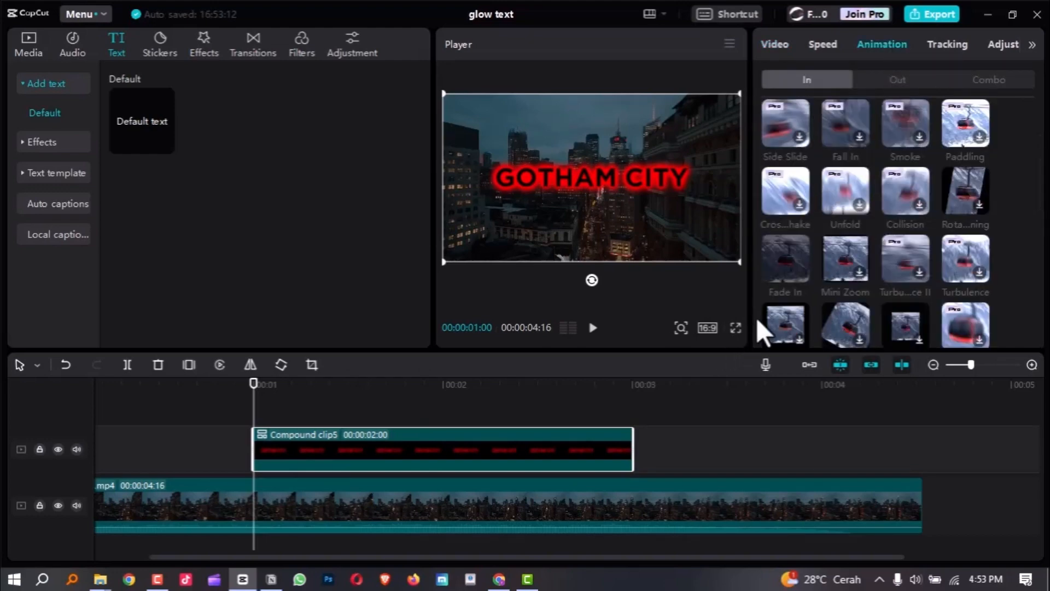
click(790, 261)
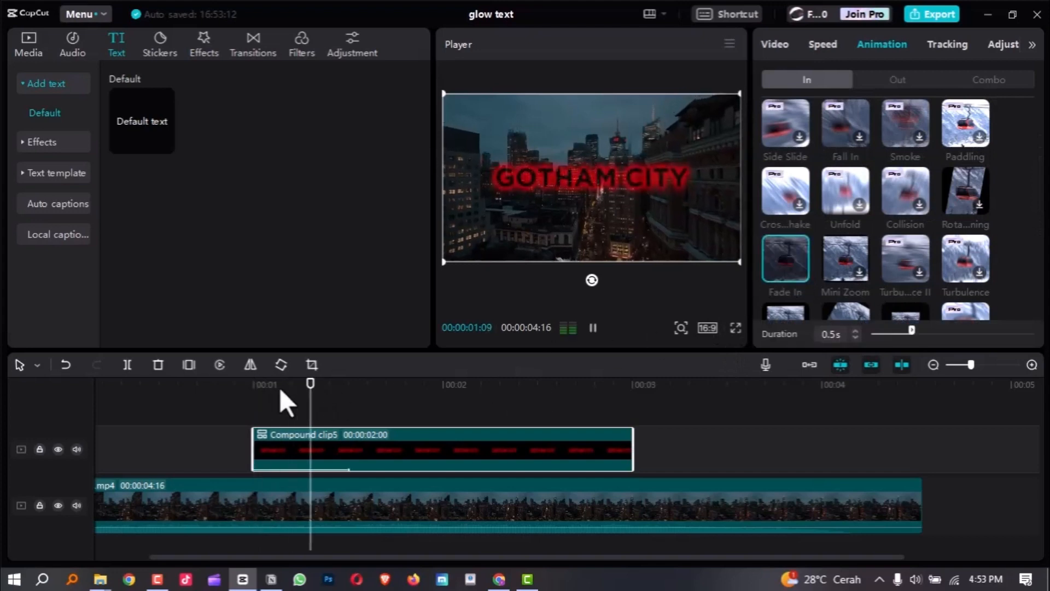
drag(247, 385, 221, 393)
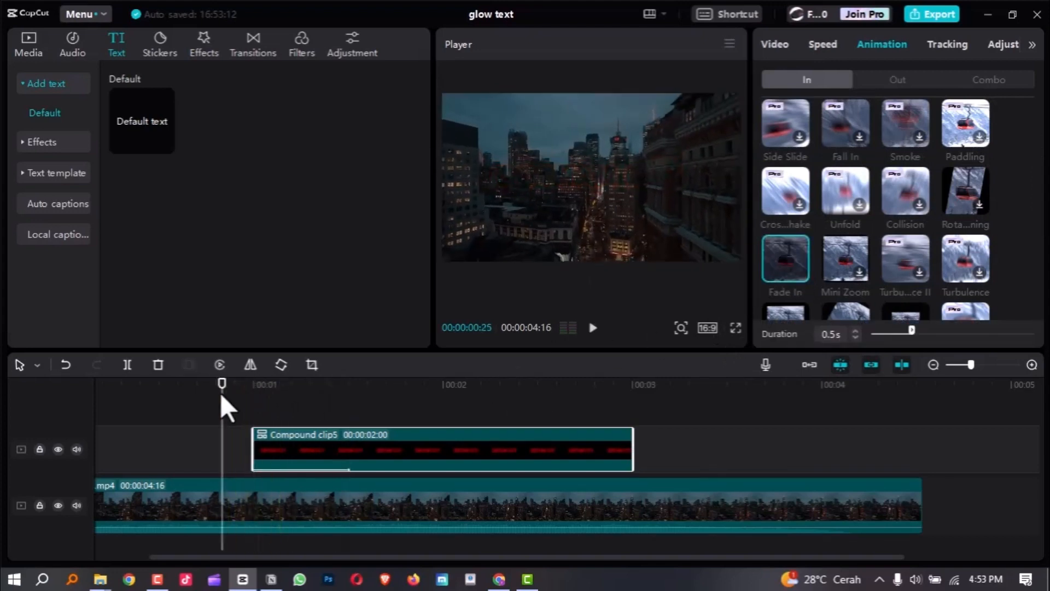
key(space)
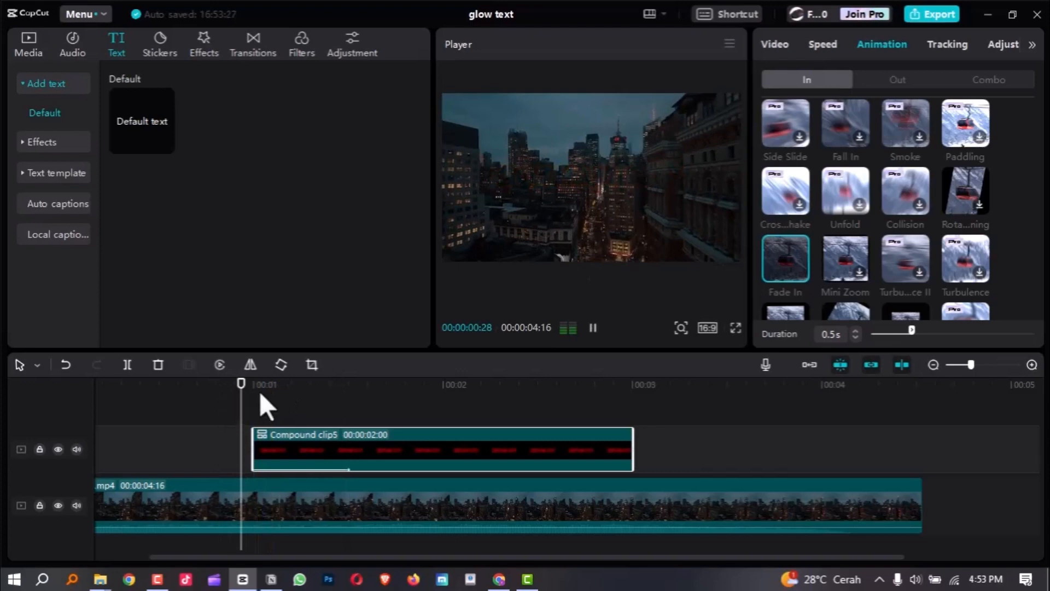
click(298, 384)
drag(312, 402, 409, 391)
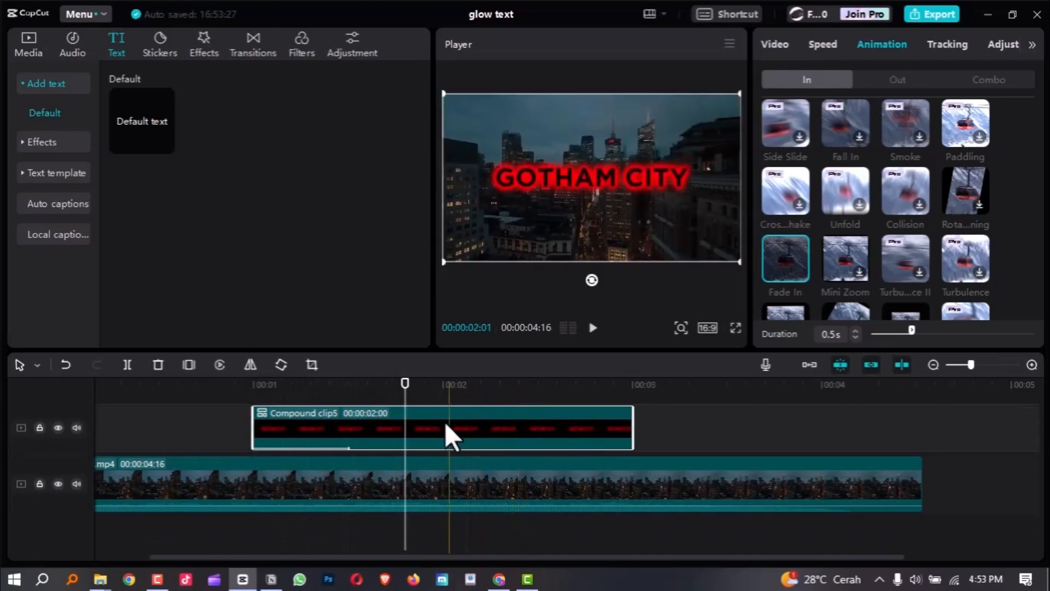
- Add the imported sound mixkit-ghostly-whoosh-passing-2623.wav to the timeline beneath the bahan.mp4 video
scroll(437, 449, down, 1)
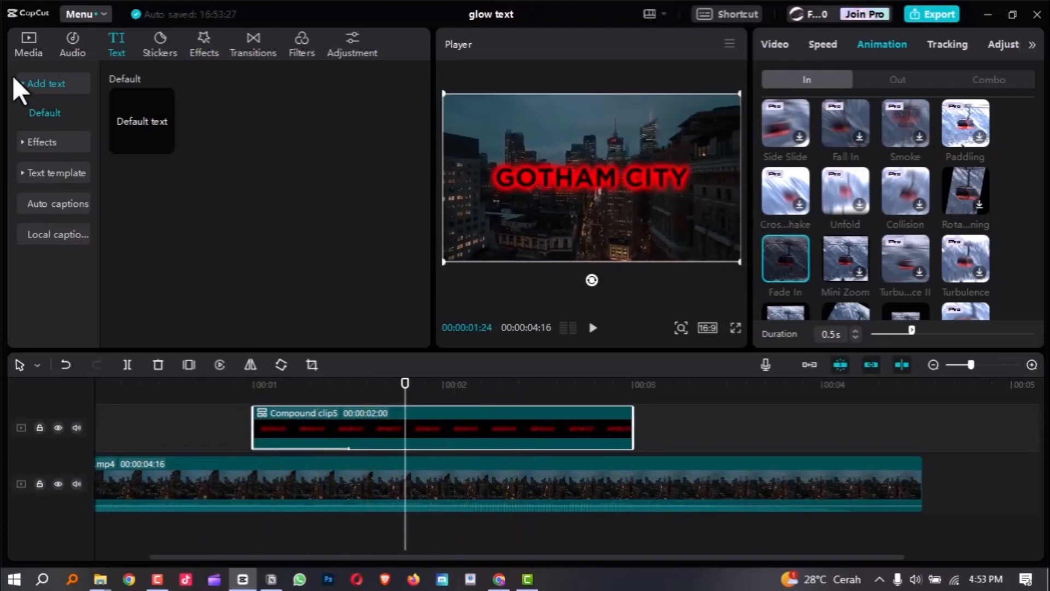
click(30, 47)
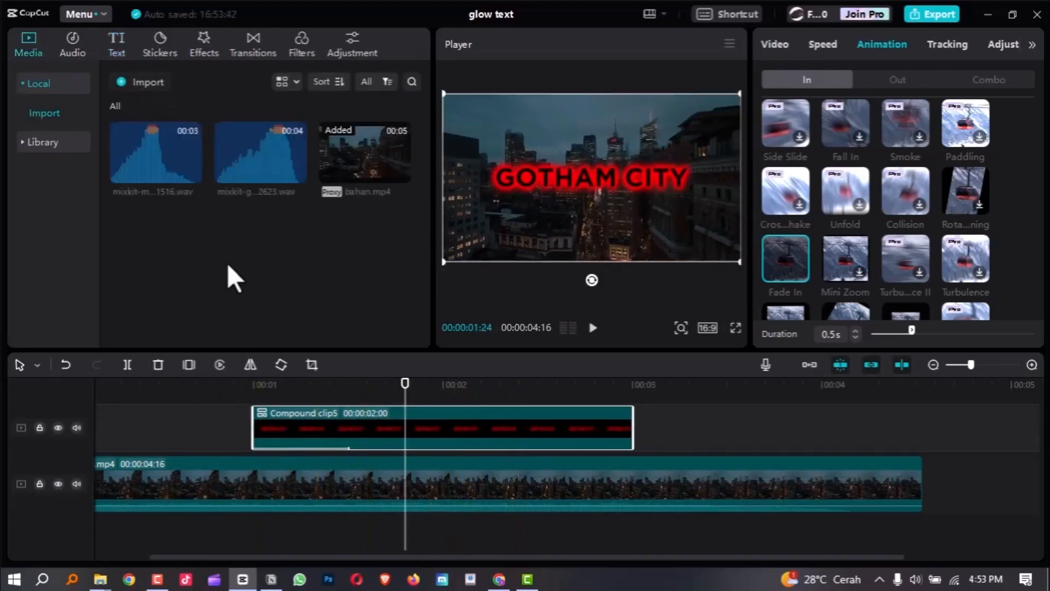
click(190, 174)
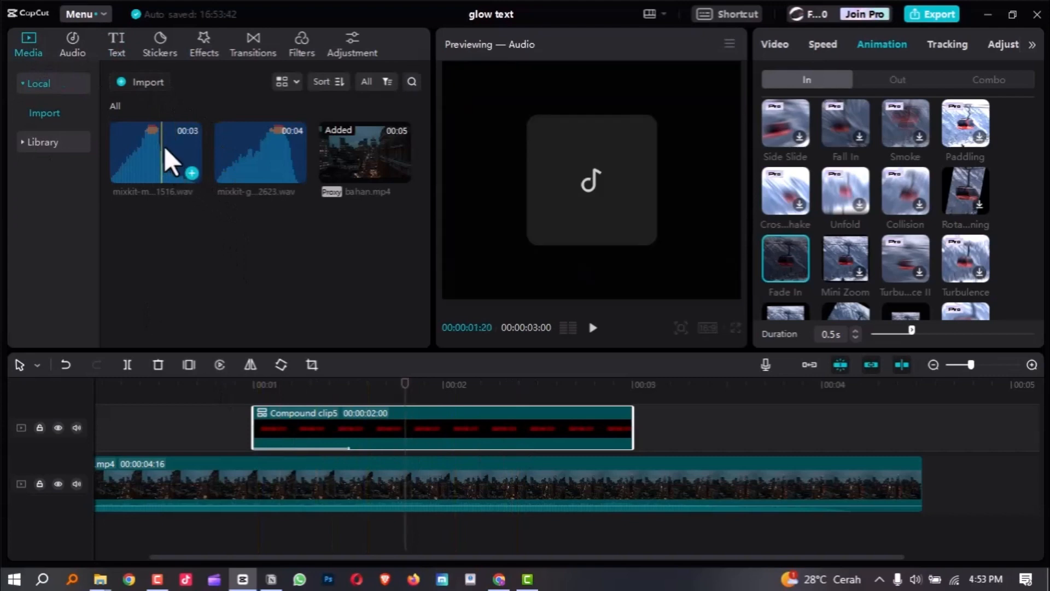
drag(165, 146, 181, 203)
drag(265, 157, 132, 511)
scroll(353, 490, down, 1)
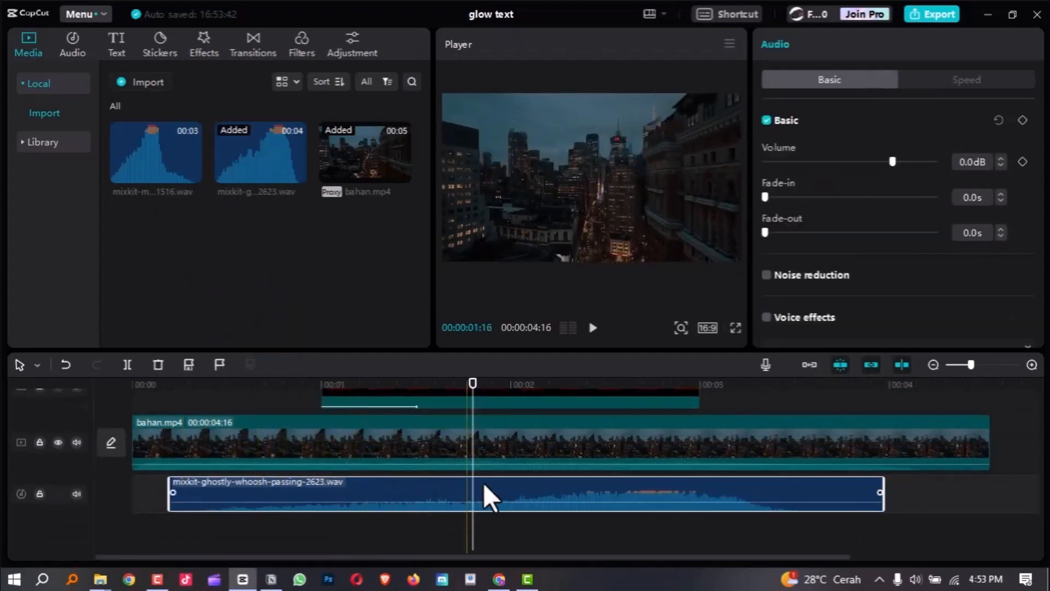
- Trim about 1 s off the start of the whoosh sound and move it to the beginning of the timeline
scroll(462, 488, down, 4)
scroll(306, 502, down, 2)
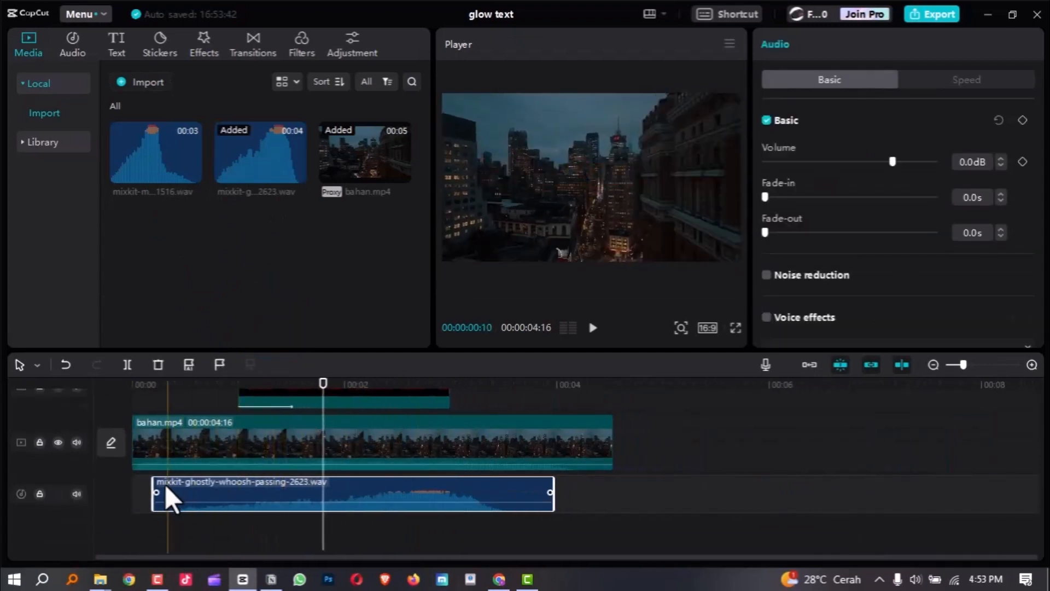
drag(152, 492, 265, 478)
drag(403, 486, 267, 489)
- Play back the opening of the timeline to check the whoosh sound against the title's fade-in
scroll(262, 474, up, 2)
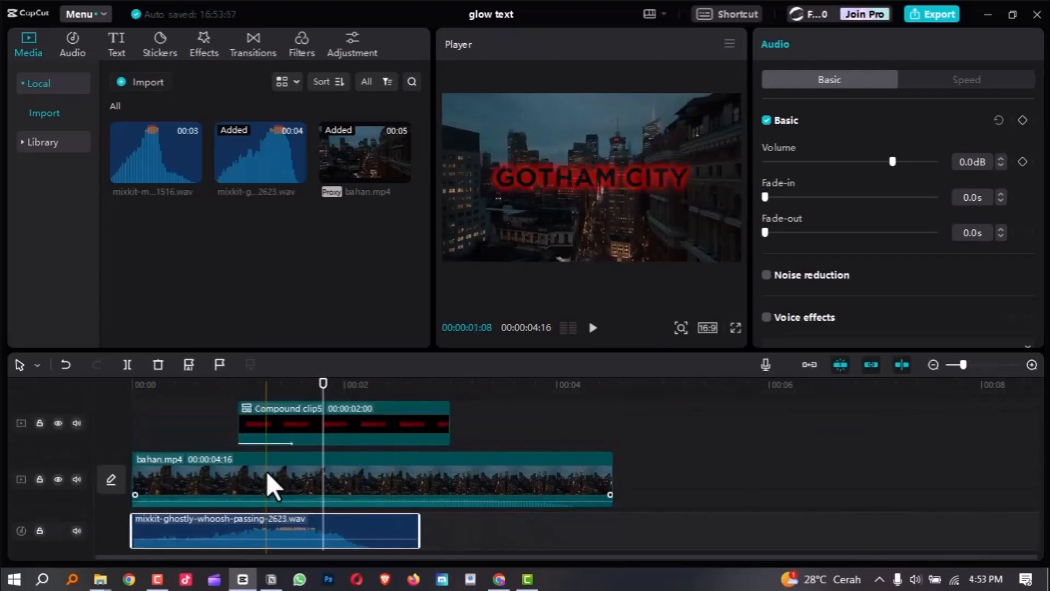
click(224, 383)
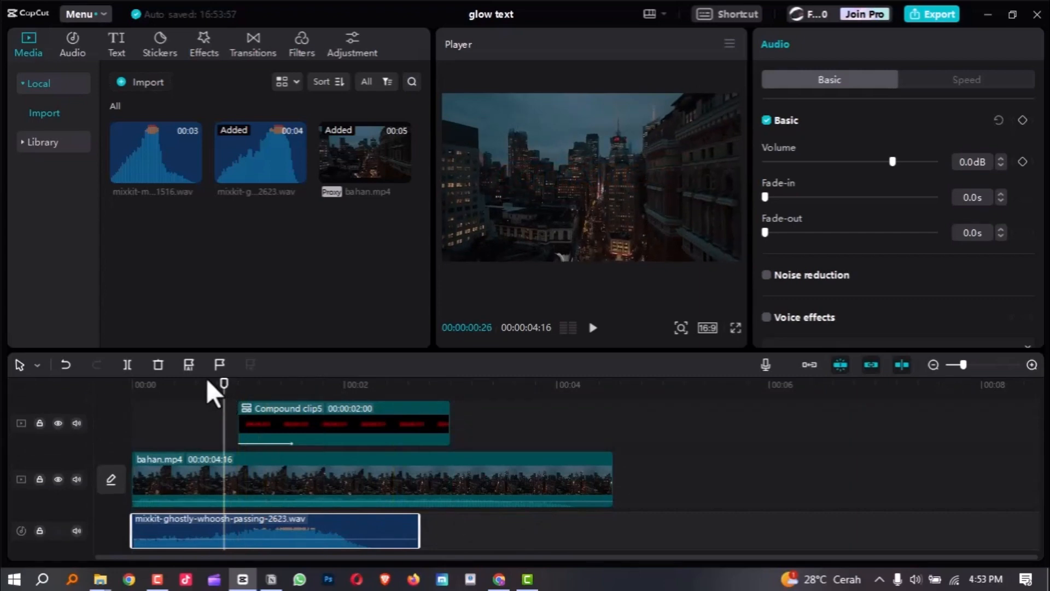
click(170, 390)
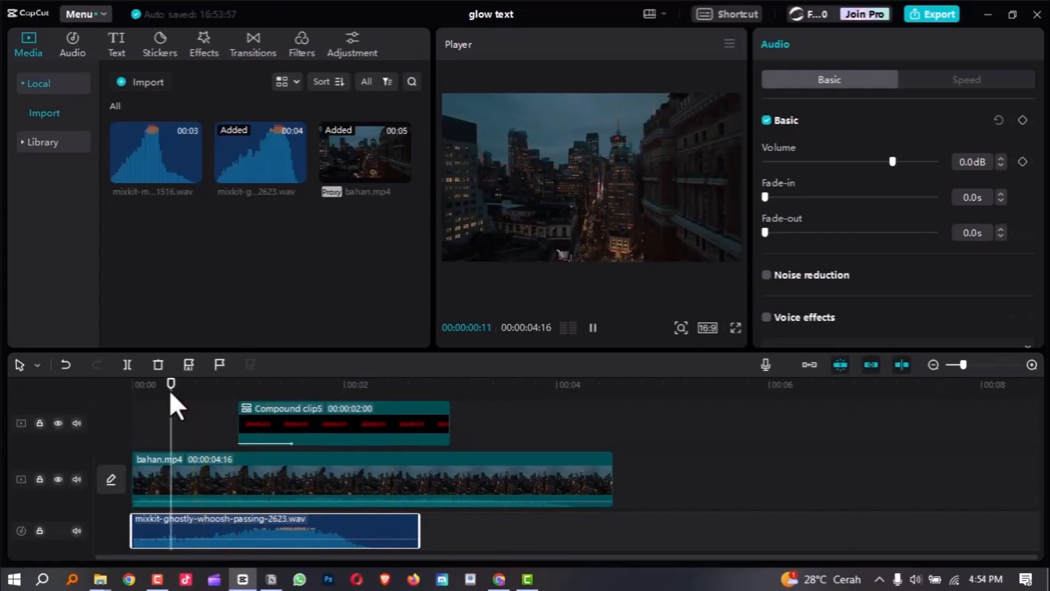
key(space)
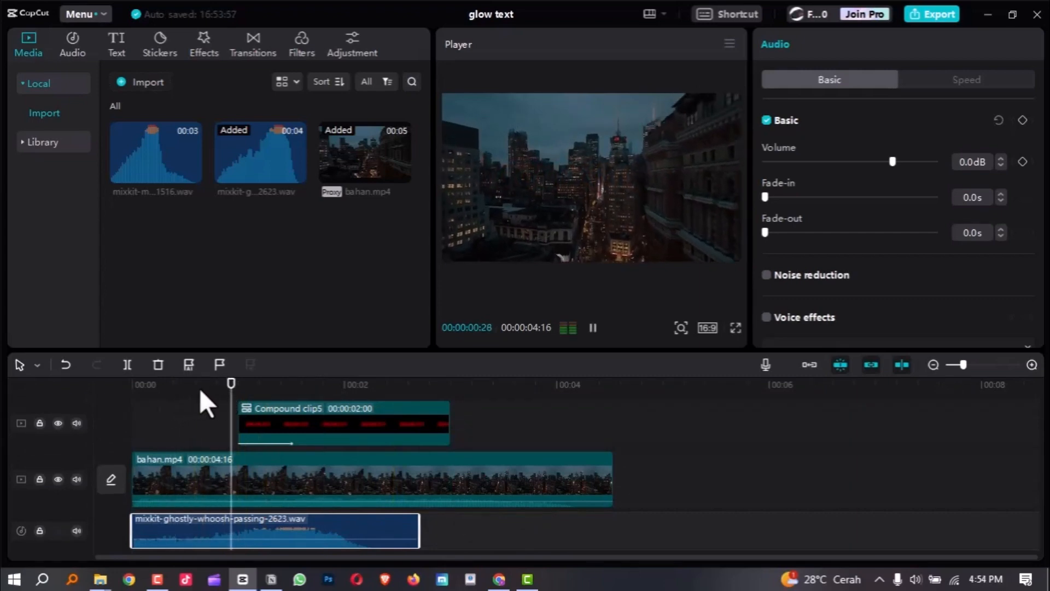
key(space)
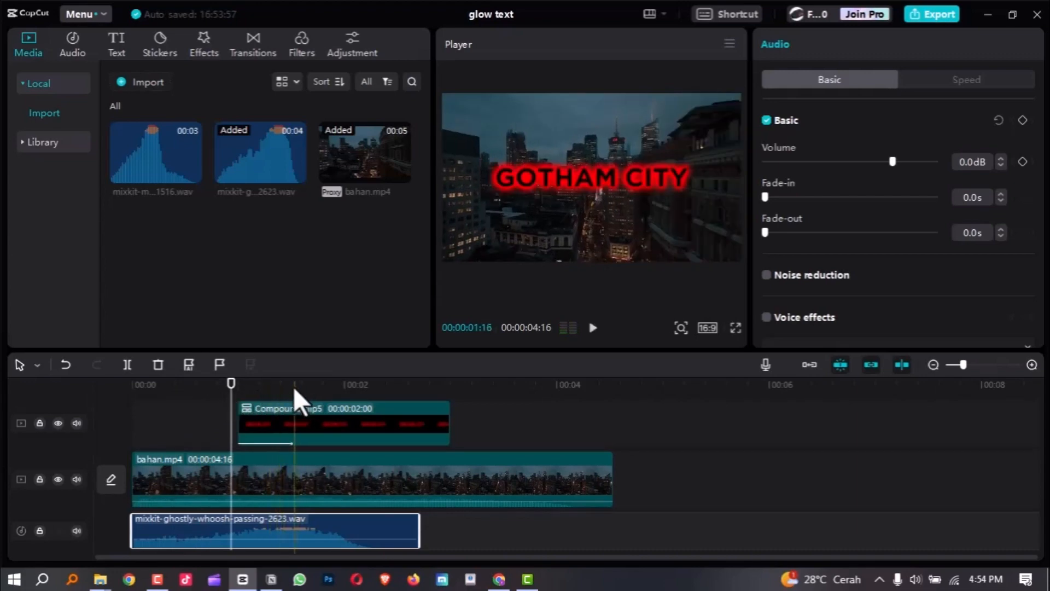
drag(231, 398, 177, 417)
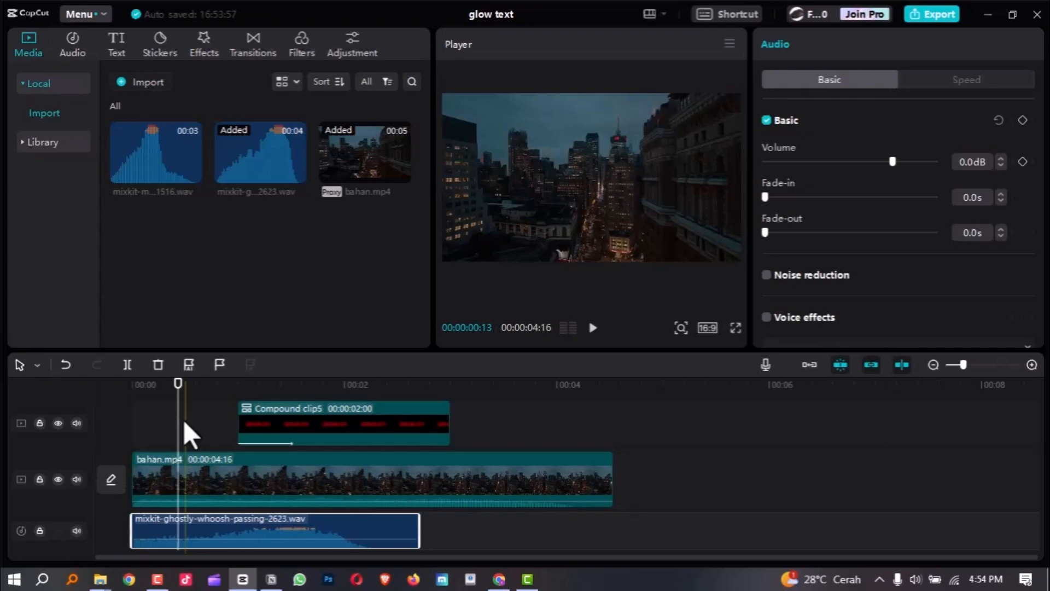
key(space)
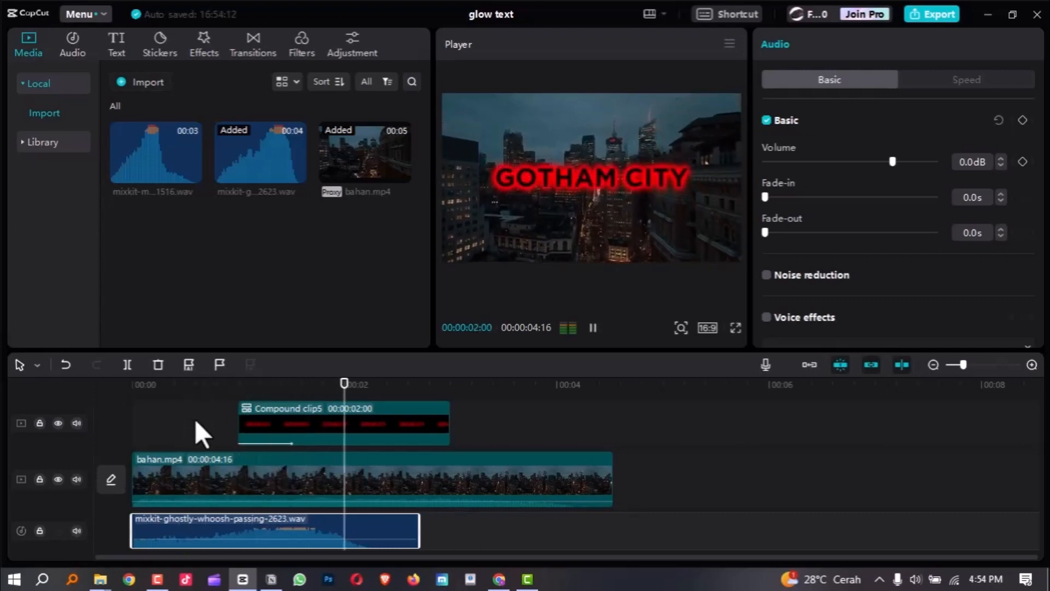
- Add a second copy of mixkit-ghostly-whoosh-passing-2623.wav on a track beneath the first whoosh, starting about 11 frames into the timeline
key(space)
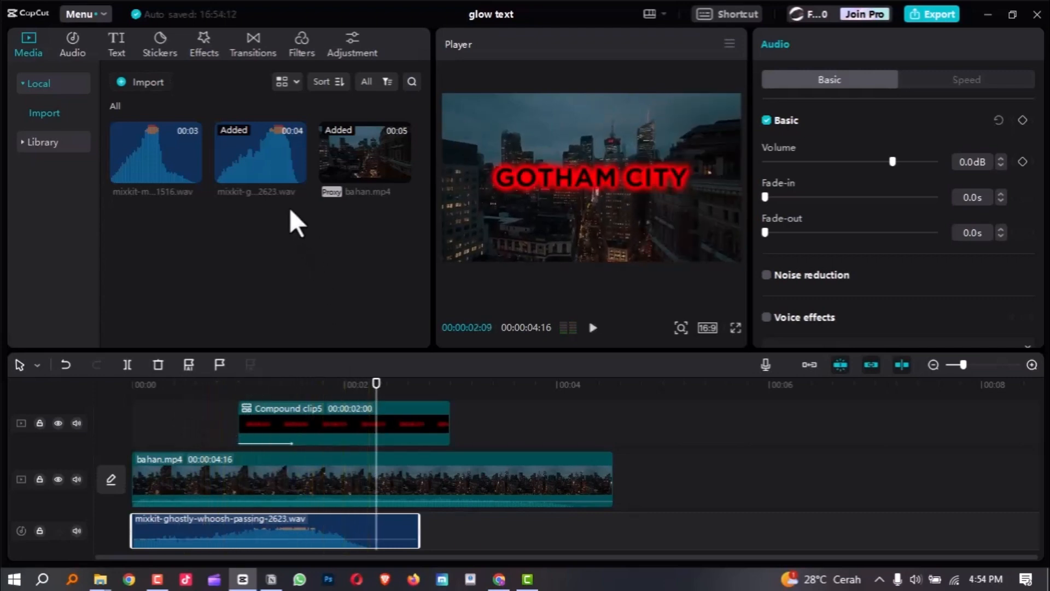
scroll(441, 499, down, 2)
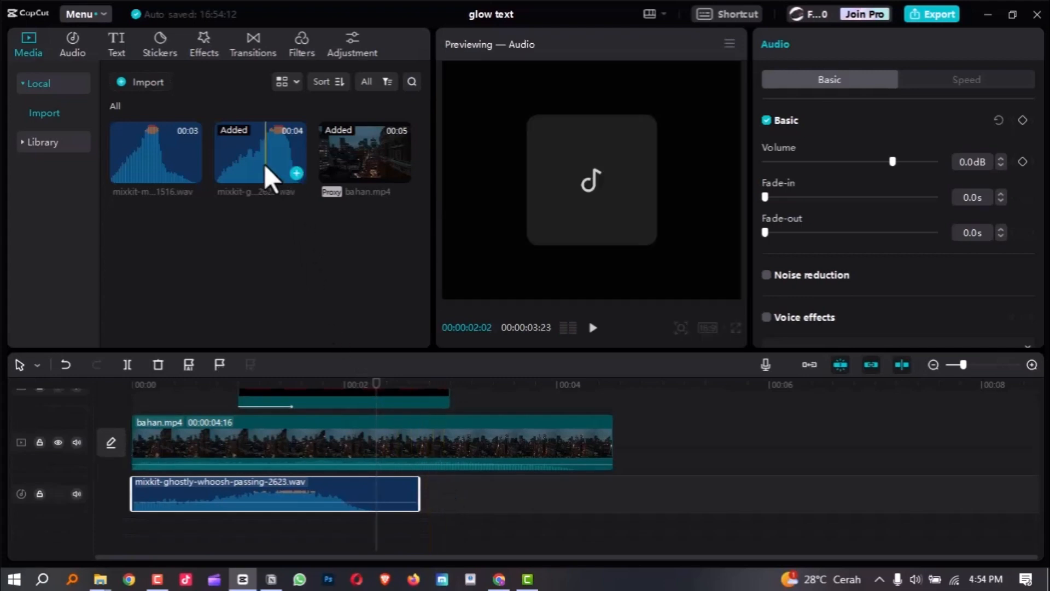
drag(270, 170, 321, 539)
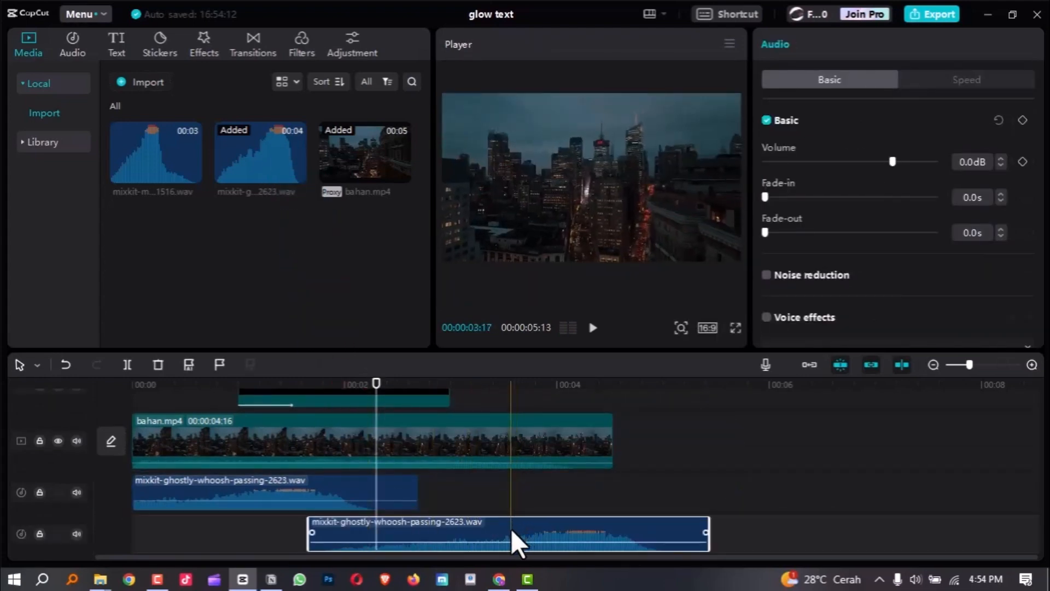
drag(511, 530, 374, 530)
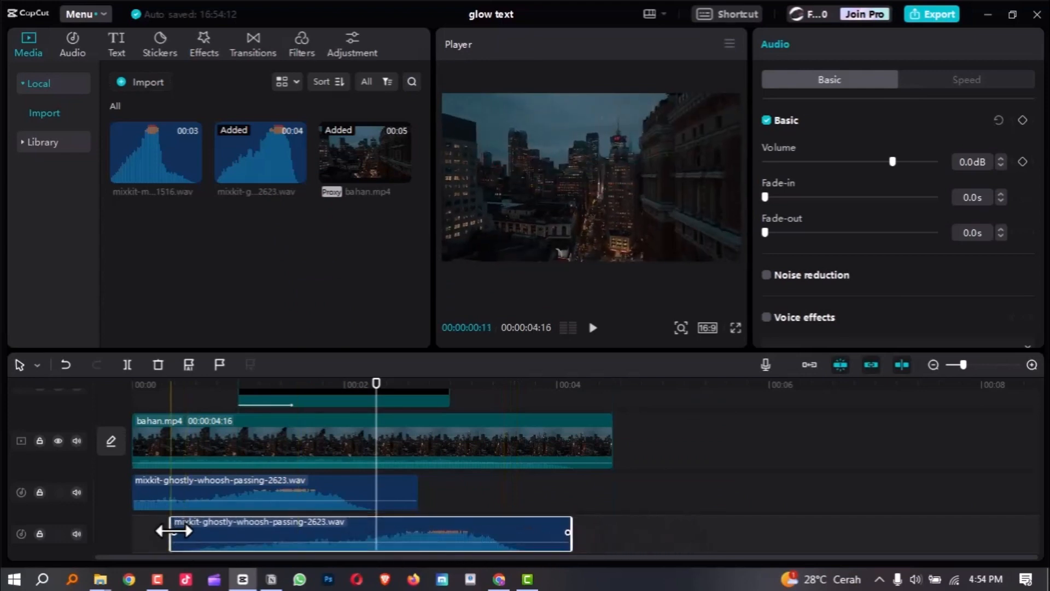
- Give the second whoosh sound a 1.1 s fade-in and trim its start to align with the start of the title clip
drag(189, 531, 297, 525)
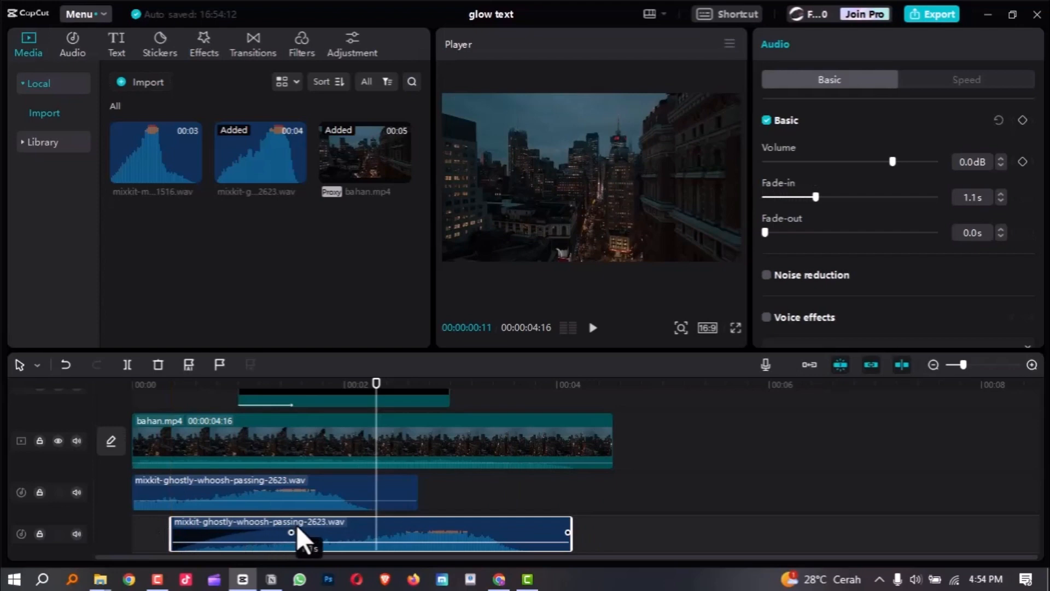
drag(169, 523, 240, 520)
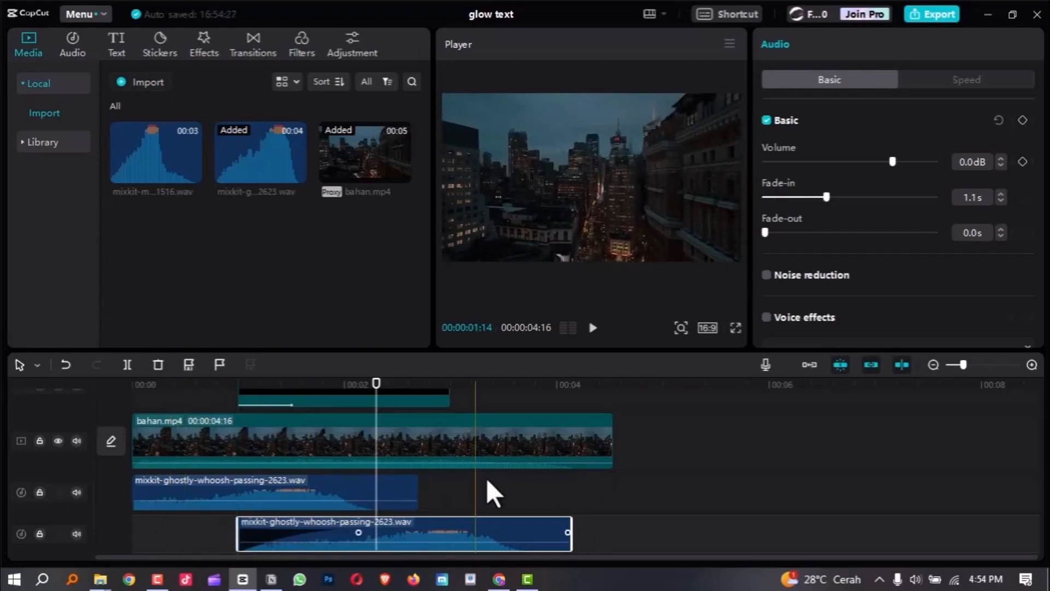
- Play back the timeline between about 1 s and 4 s to check the two overlapping whoosh sounds against the title
scroll(320, 394, up, 2)
click(331, 387)
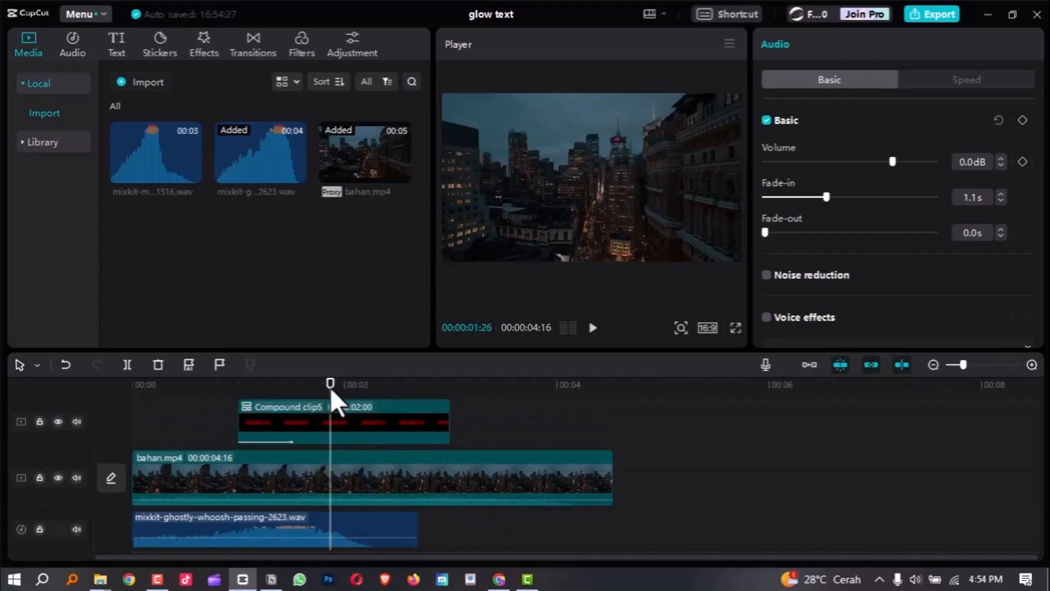
key(space)
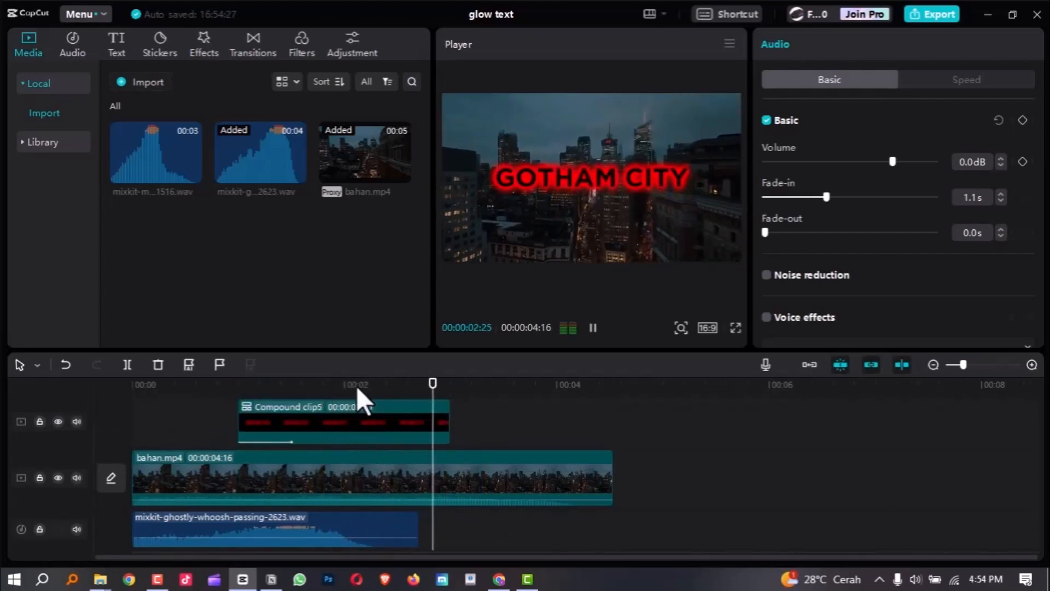
key(space)
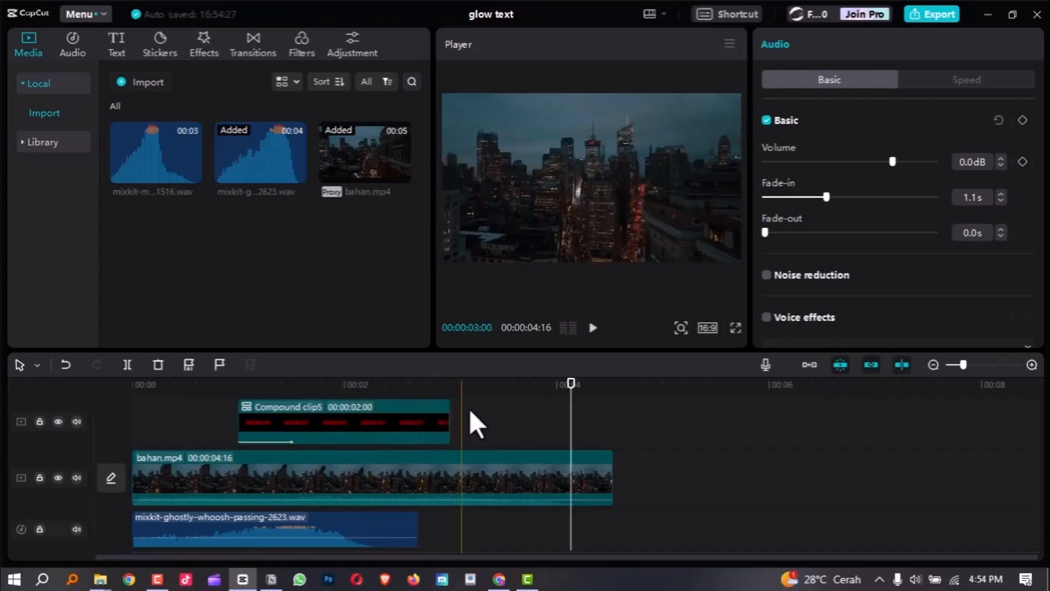
scroll(500, 420, down, 2)
click(419, 387)
key(space)
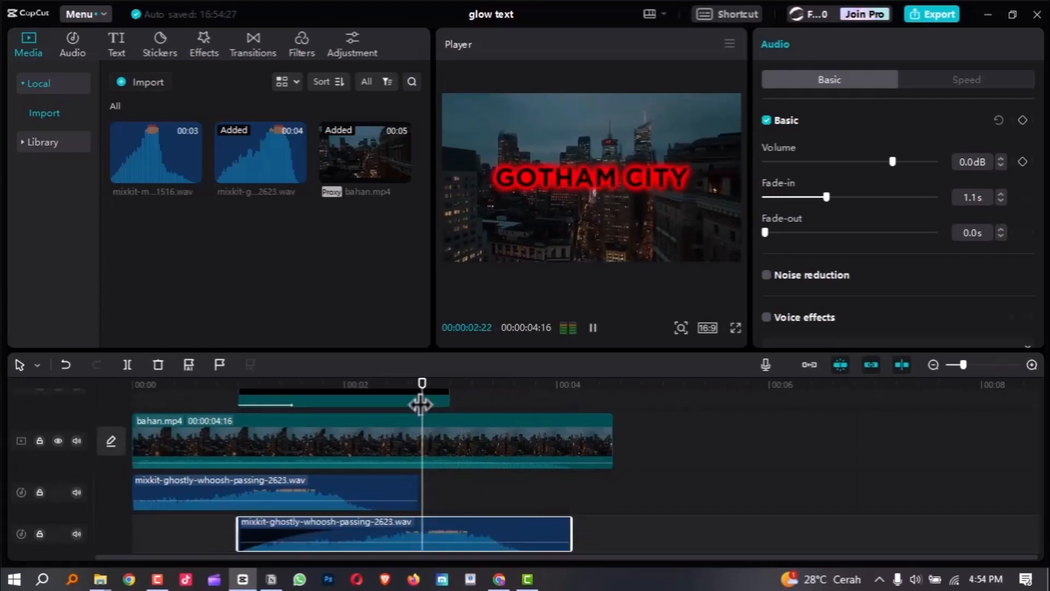
click(305, 388)
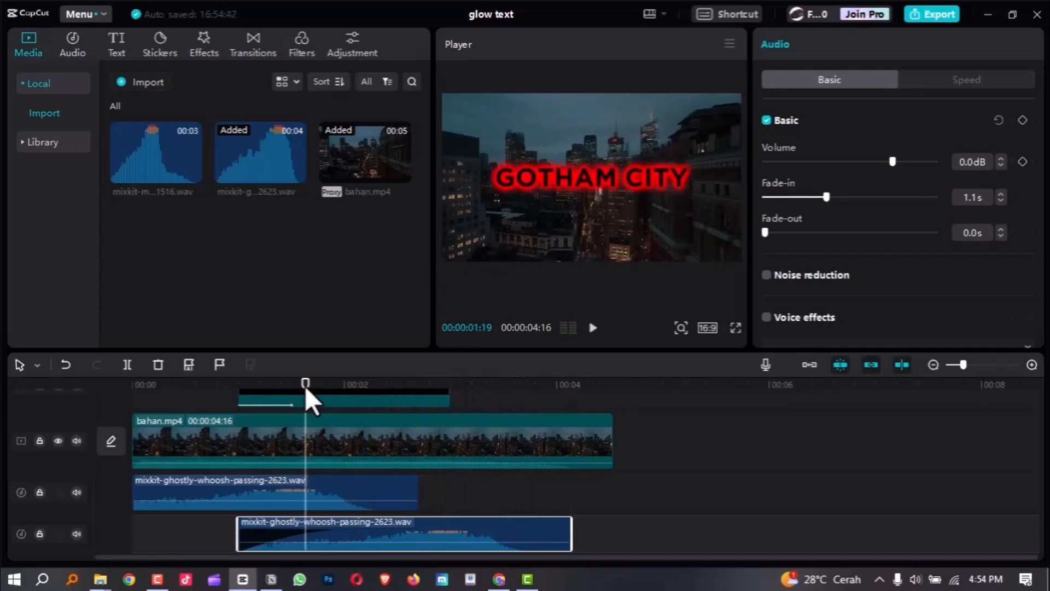
key(space)
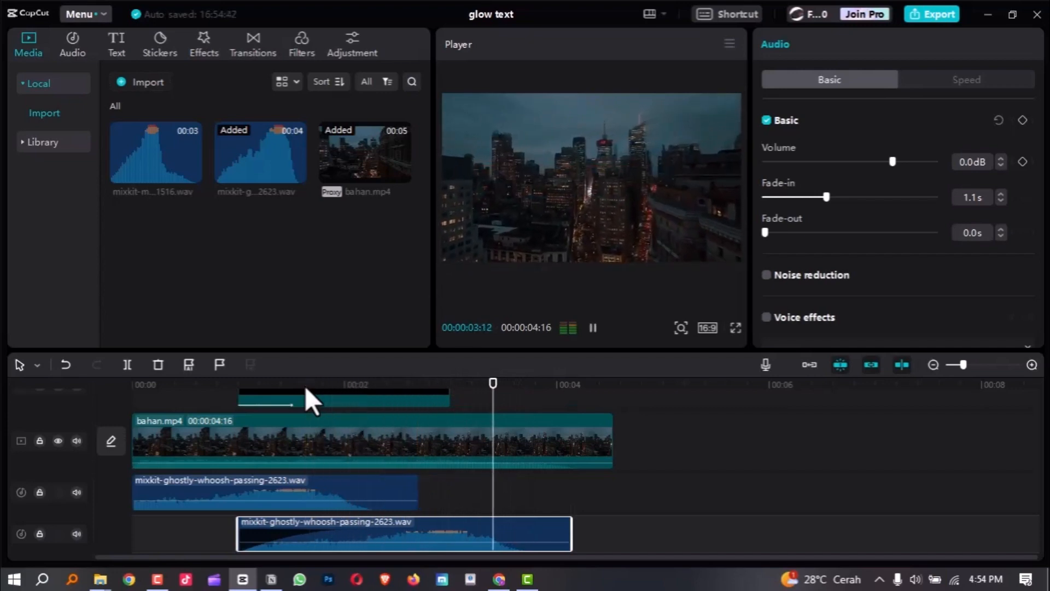
key(space)
scroll(441, 417, up, 1)
scroll(453, 413, up, 1)
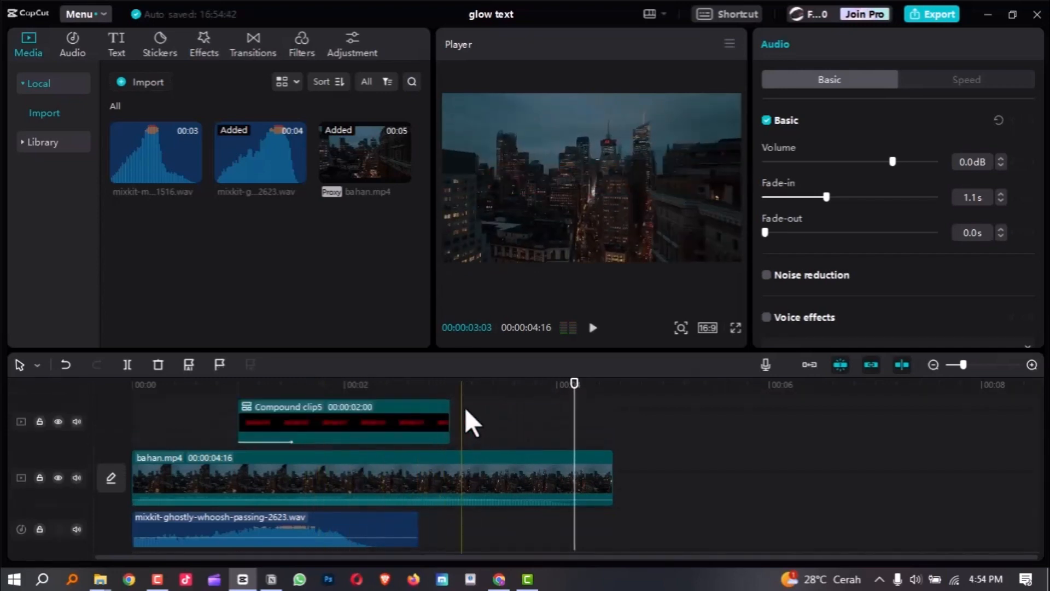
scroll(533, 420, down, 2)
scroll(531, 416, up, 3)
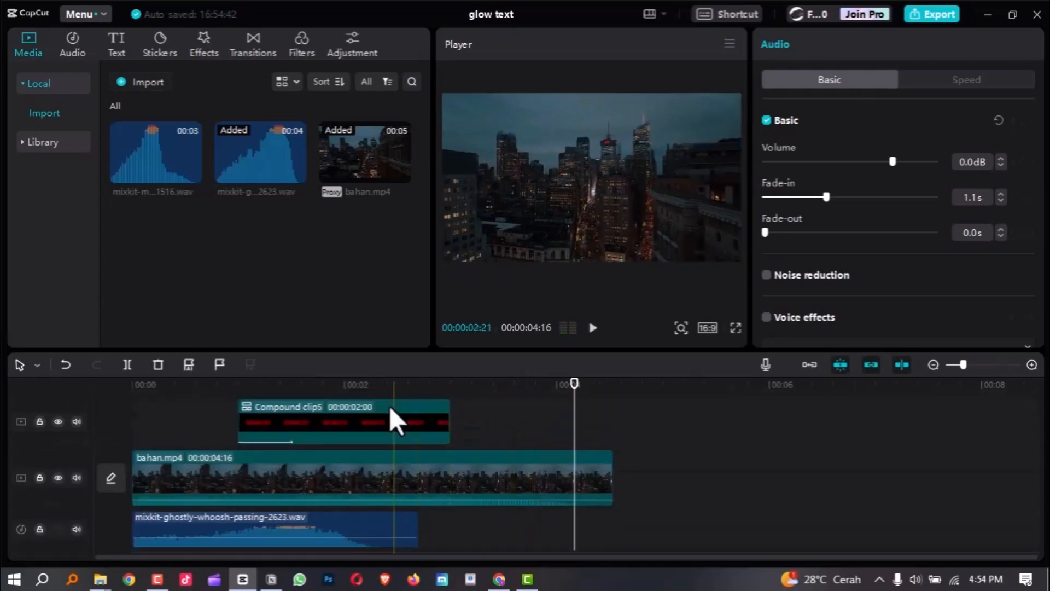
scroll(388, 406, down, 2)
scroll(387, 407, up, 2)
scroll(388, 407, down, 2)
scroll(387, 407, down, 1)
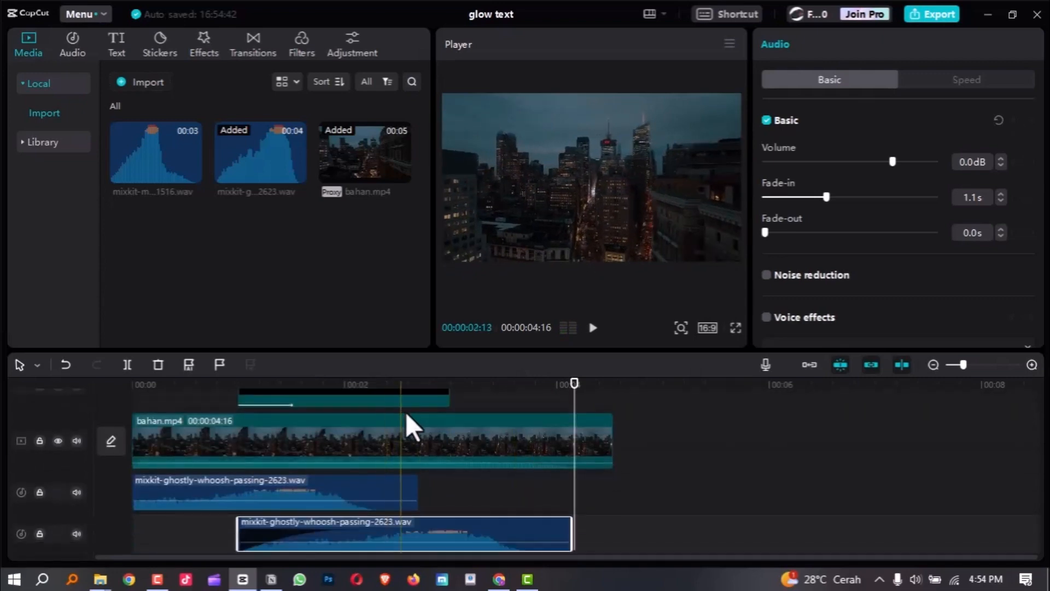
scroll(531, 418, up, 1)
scroll(531, 405, up, 2)
- Apply a Filmstrip mask to the bahan.mp4 clip and widen it so narrow black bars frame the upper and lower edges
click(530, 386)
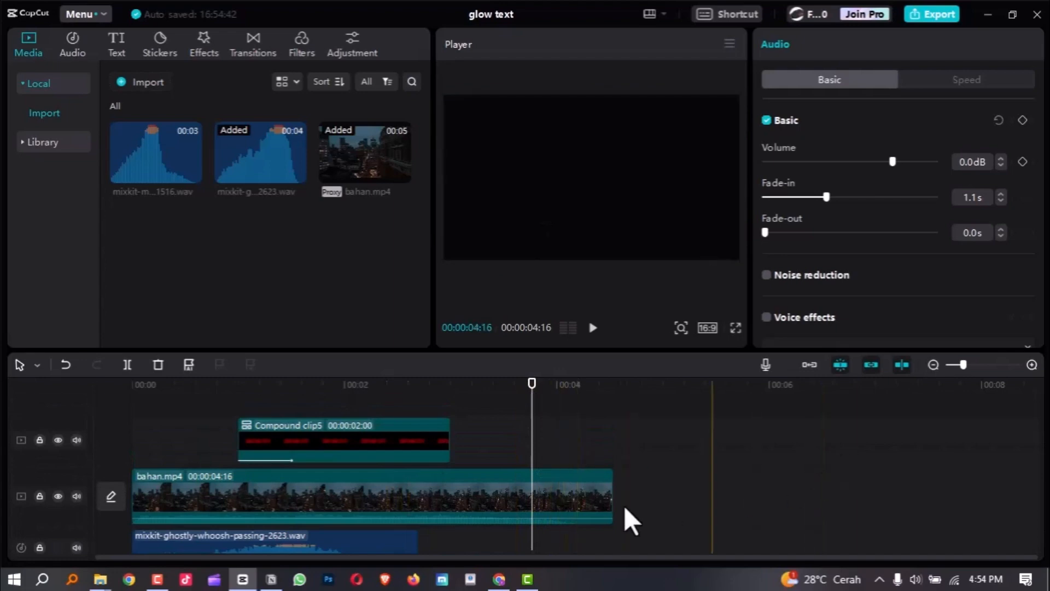
click(504, 492)
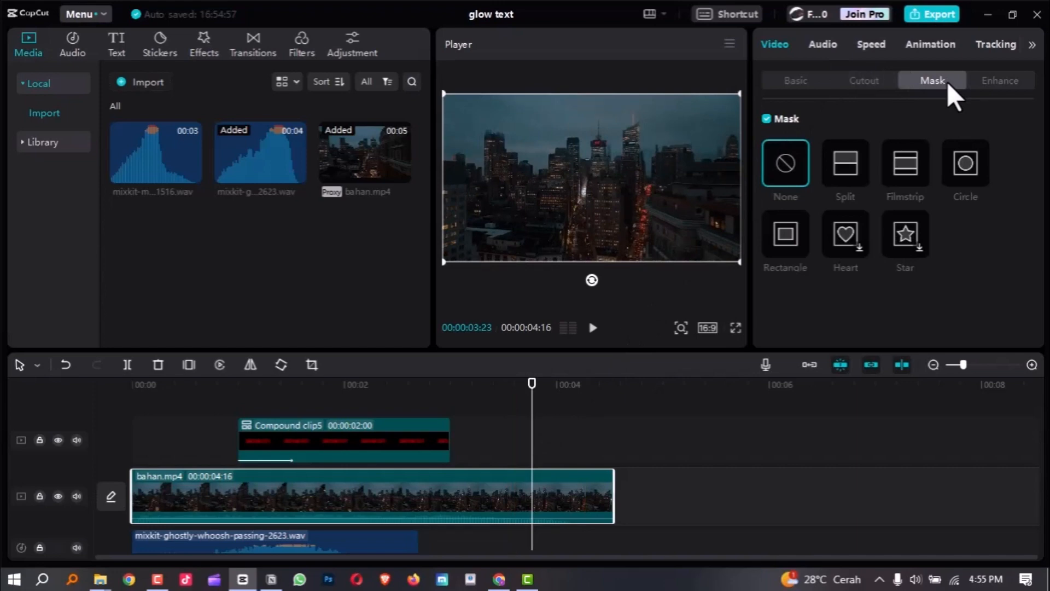
click(906, 164)
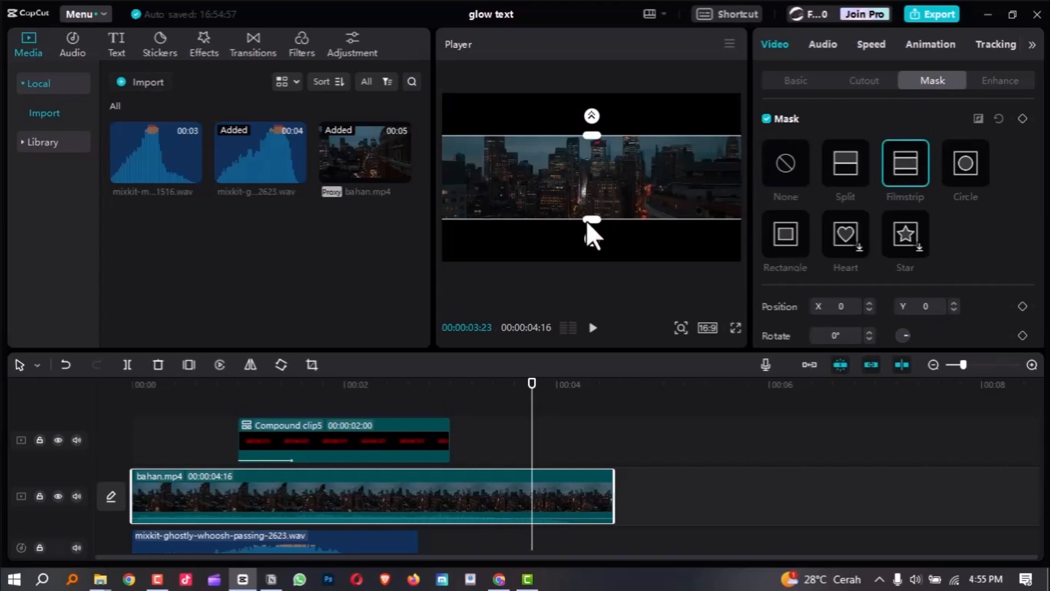
drag(587, 220, 588, 238)
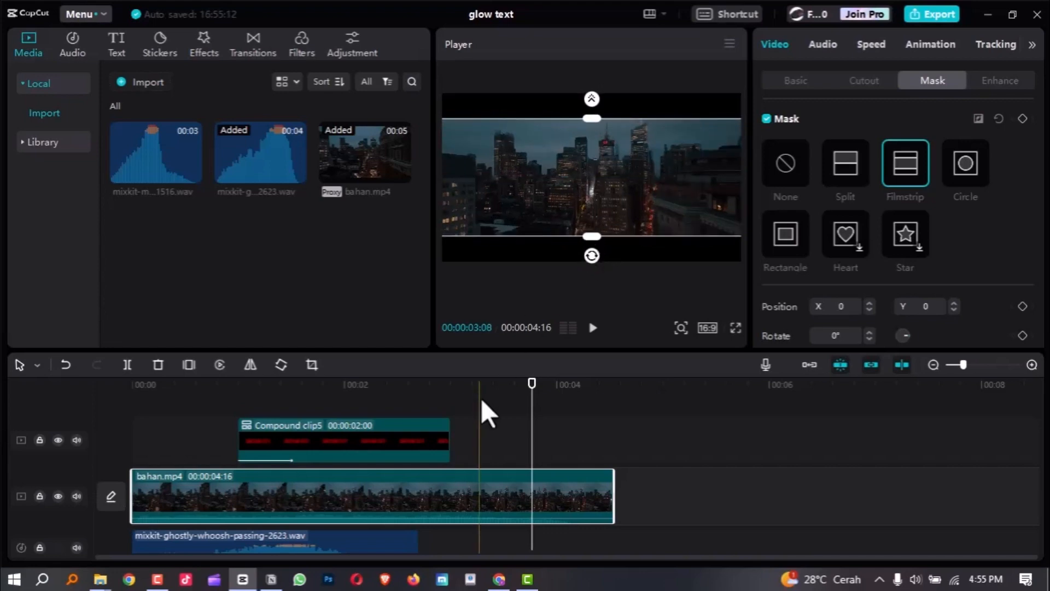
- Scrub to 00:00:02:07 and examine the GOTHAM CITY title over the masked video in full screen
click(480, 398)
drag(215, 386, 371, 417)
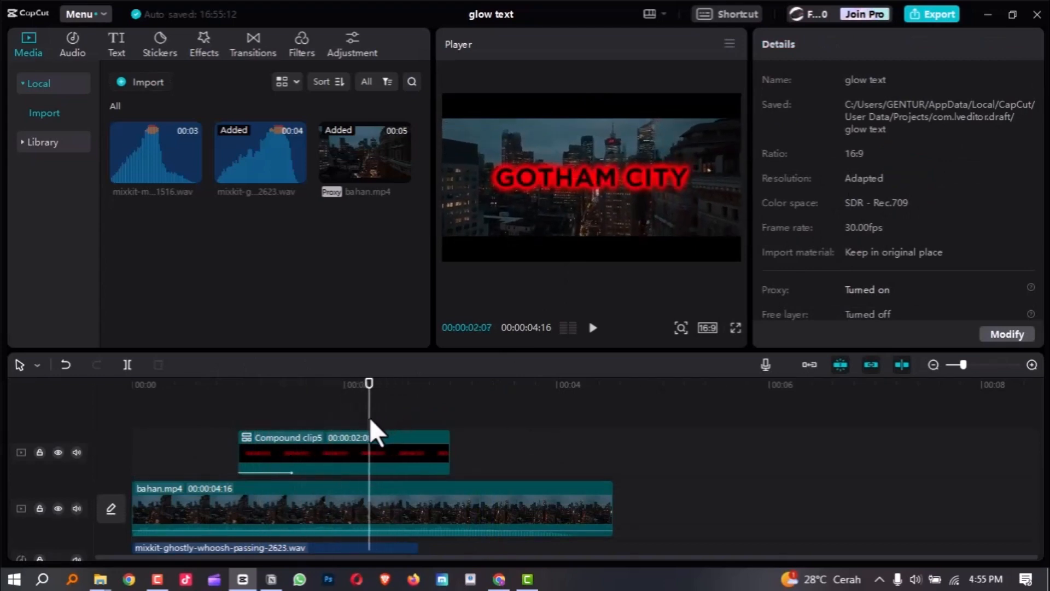
key(ctrl+shift+f)
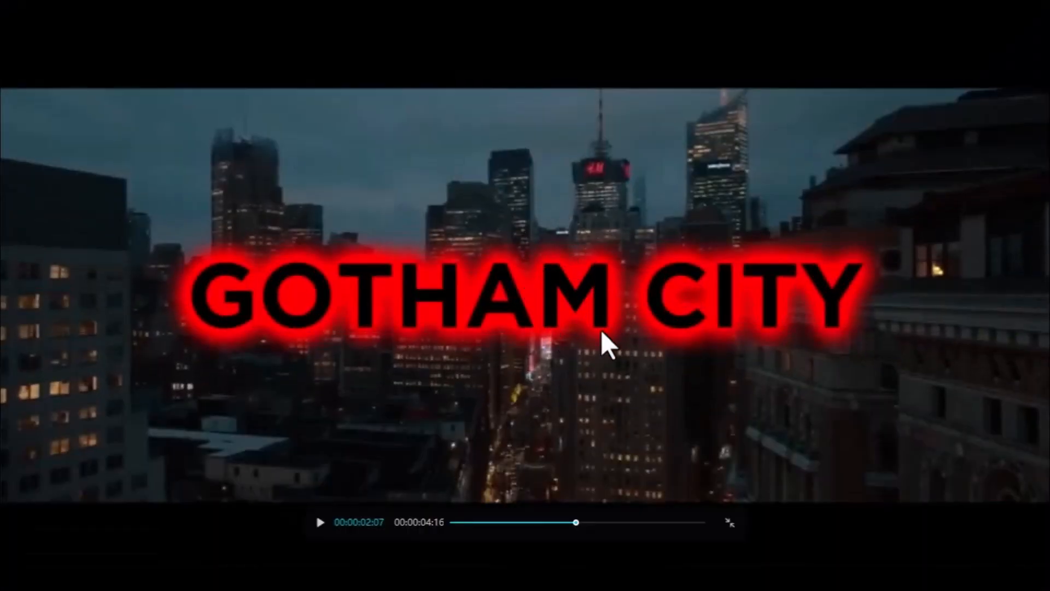
key(Escape)
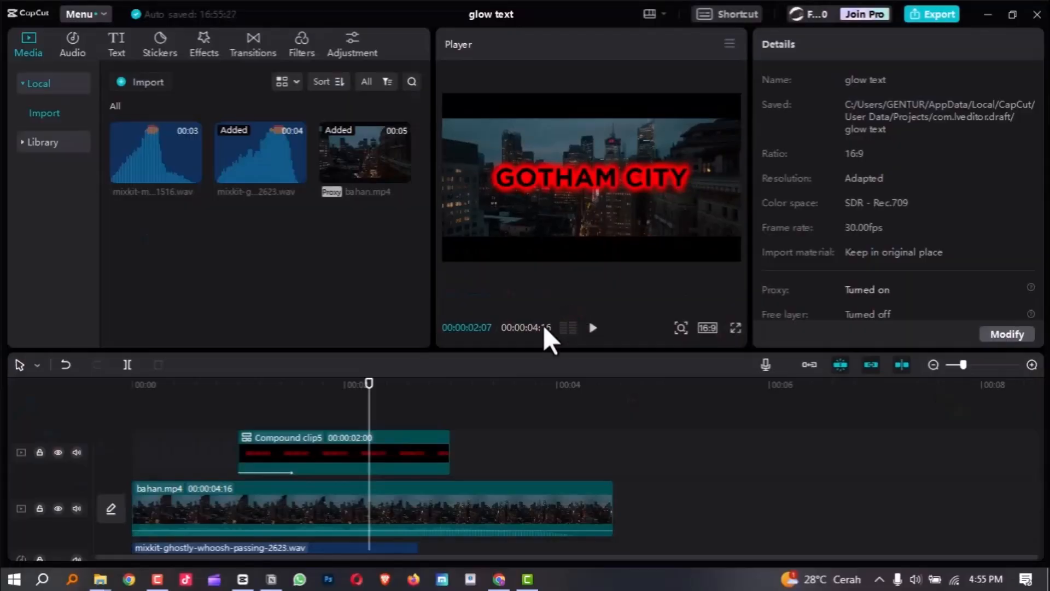
- Set the blend mode of the GOTHAM CITY compound clip to Brighten
click(394, 458)
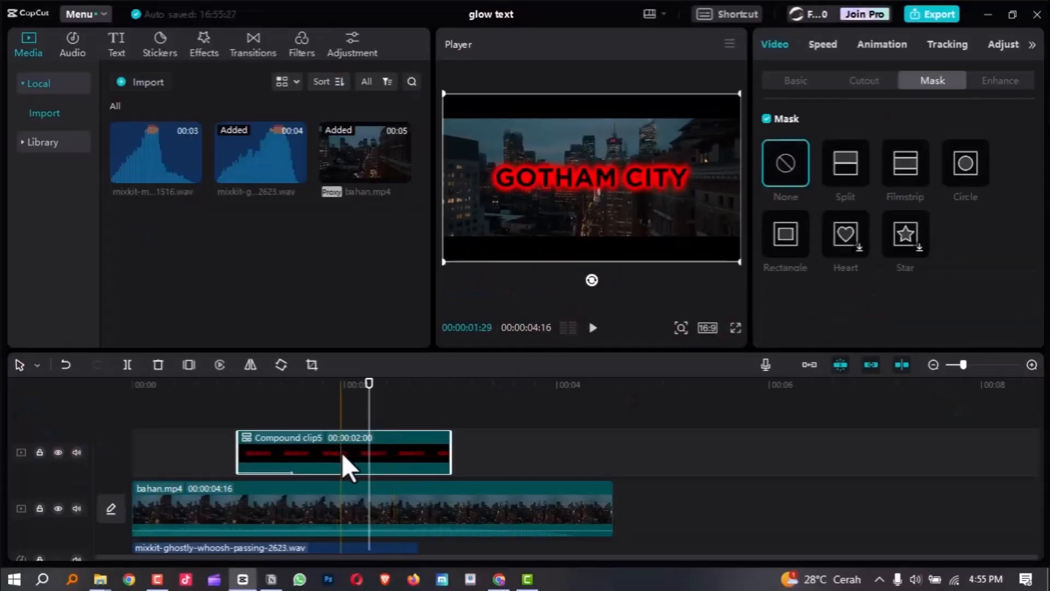
click(780, 83)
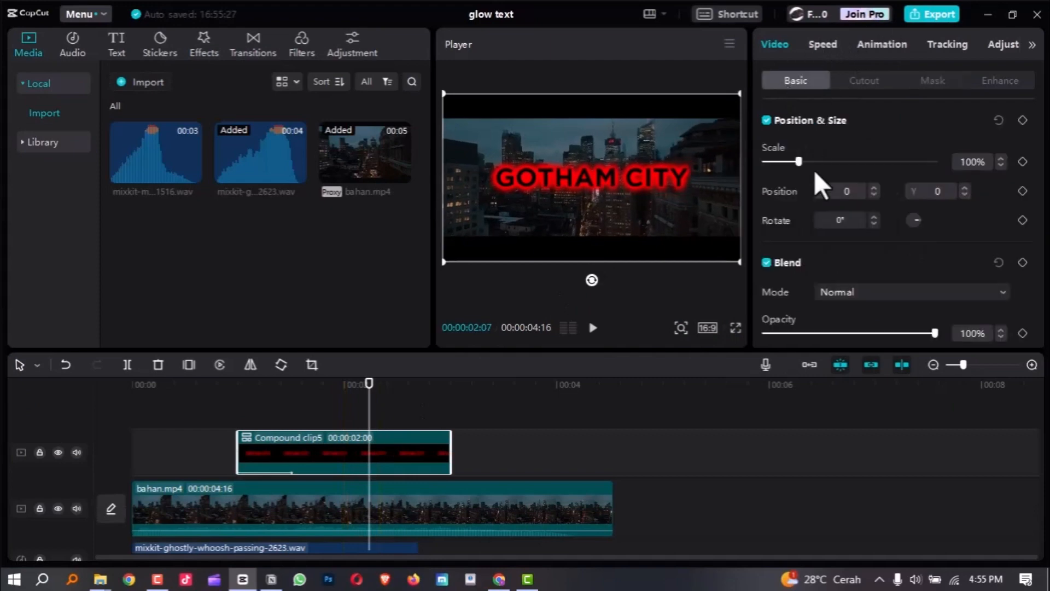
click(839, 290)
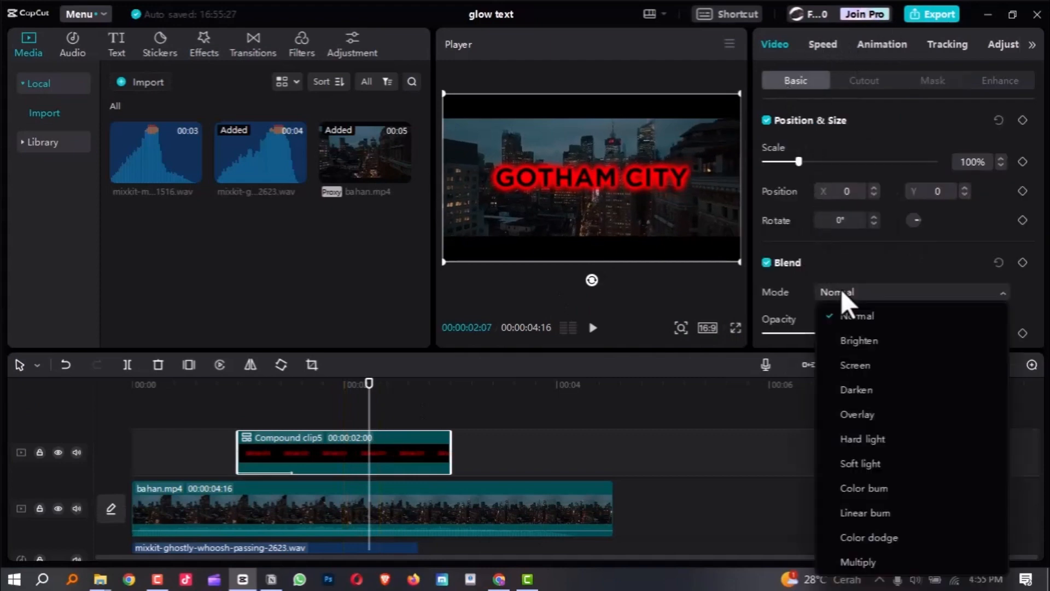
click(860, 342)
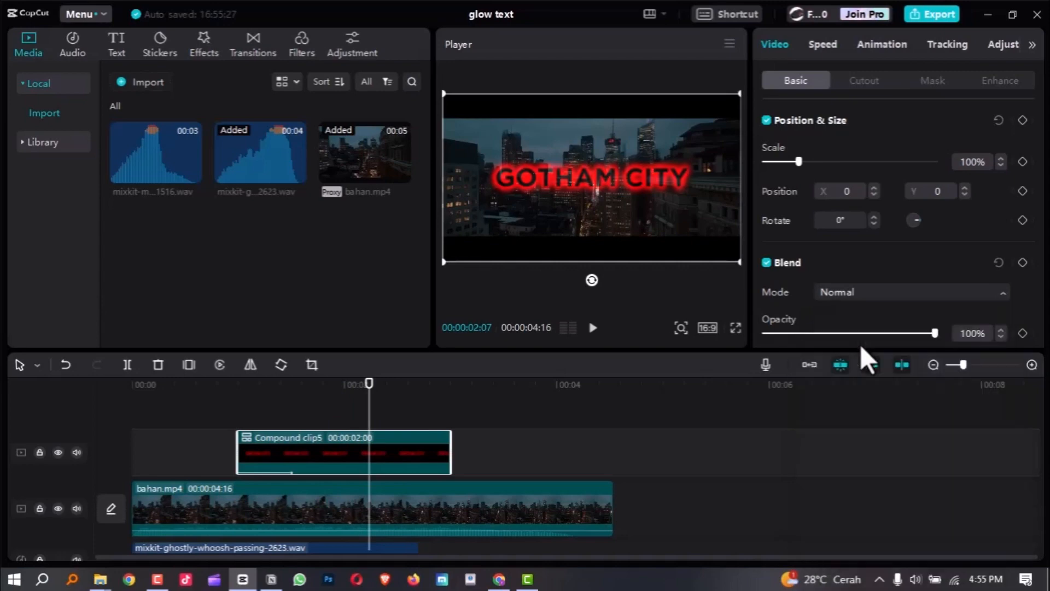
- Scrub through the title, examine its blending with the city in full screen, and return the playhead to the timeline's start
click(266, 386)
drag(265, 390, 319, 397)
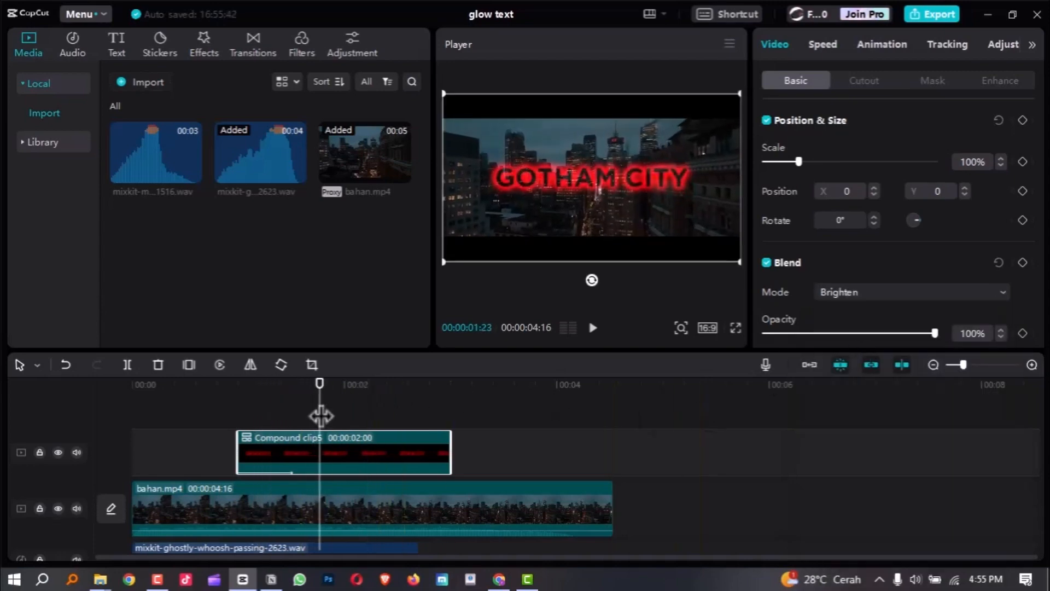
key(ctrl+shift+f)
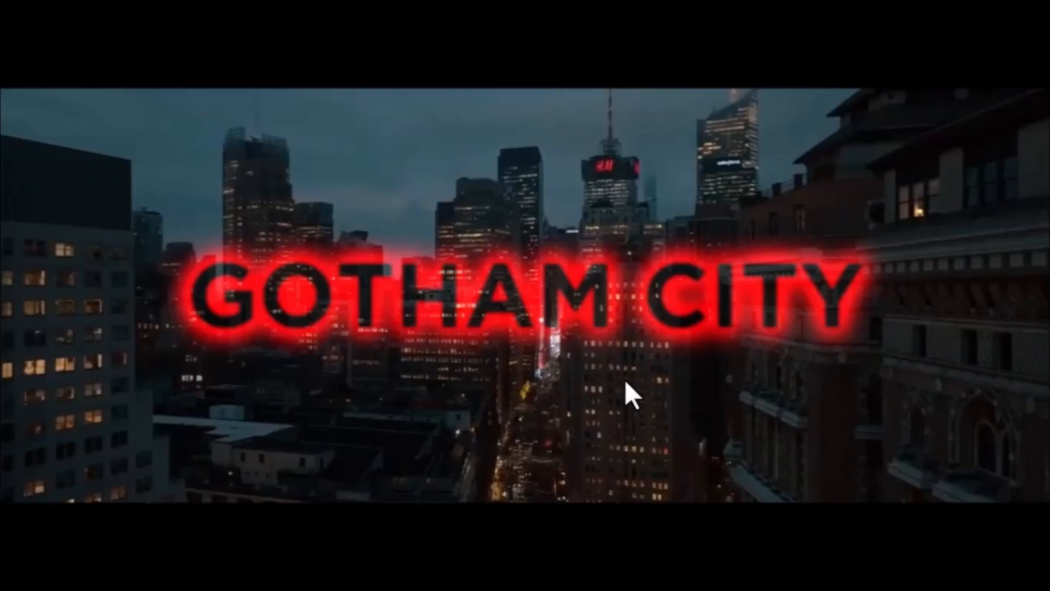
key(Escape)
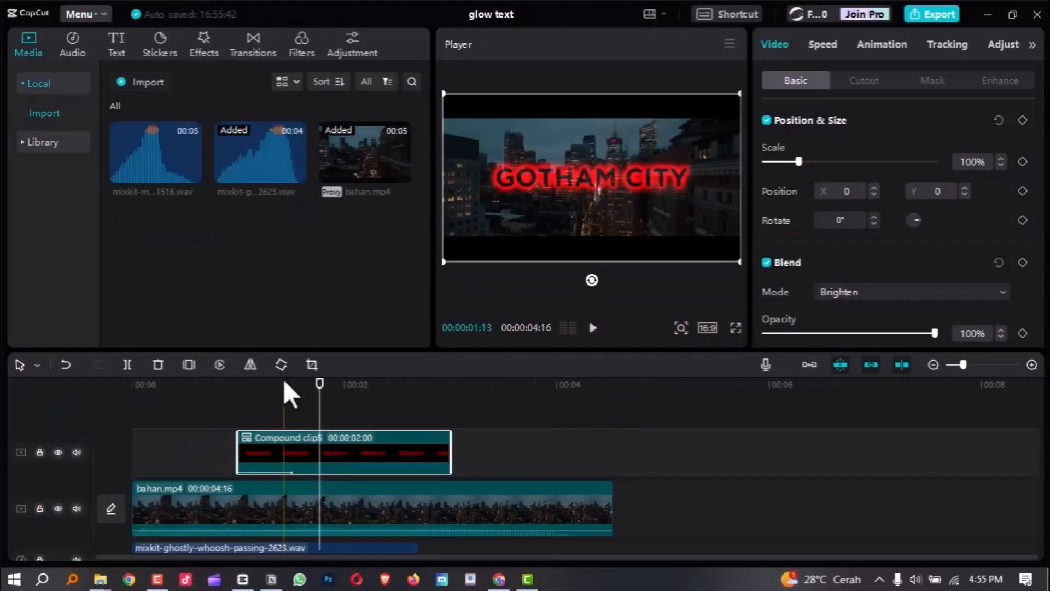
drag(283, 385, 97, 409)
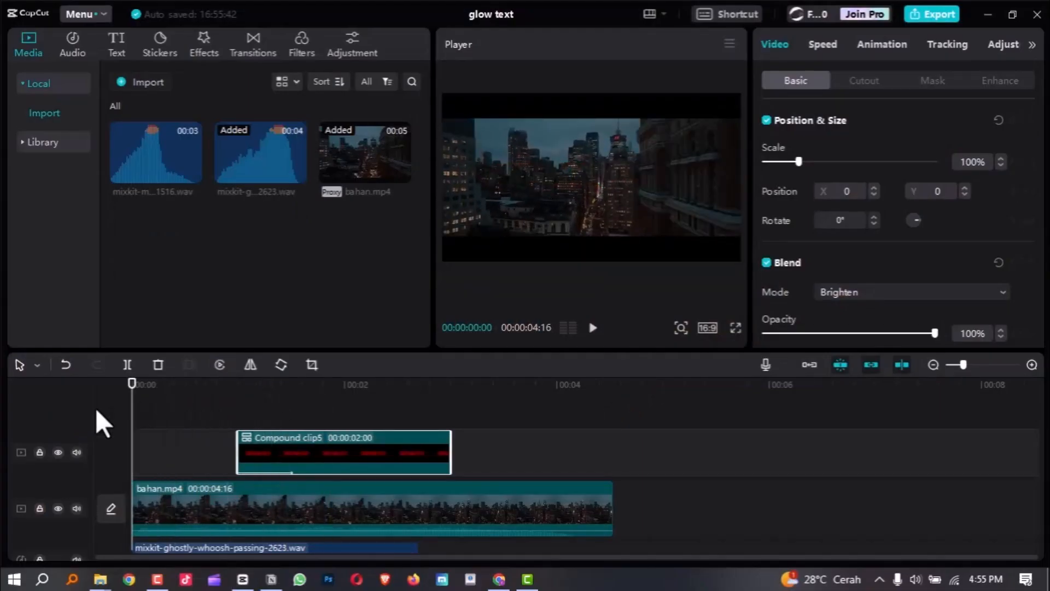